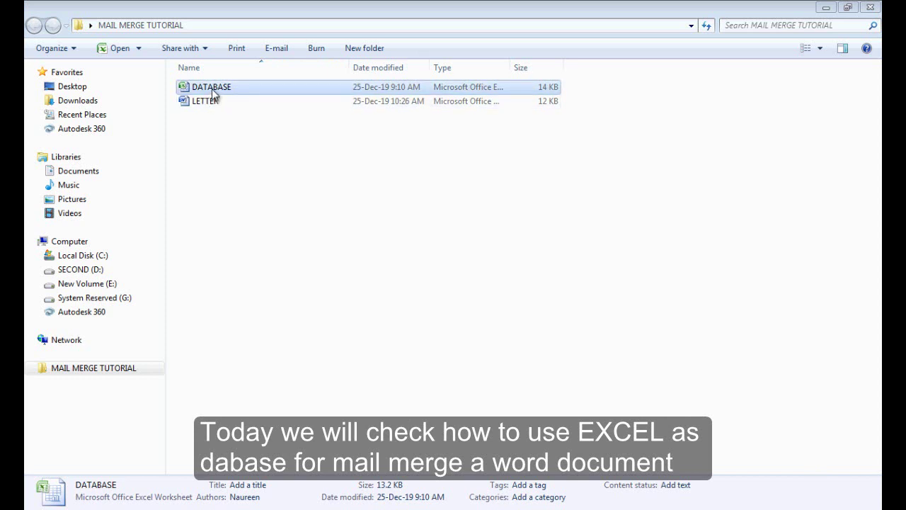
- Open the DATABASE workbook and scroll down to the last customer record in A57
double_click(212, 88)
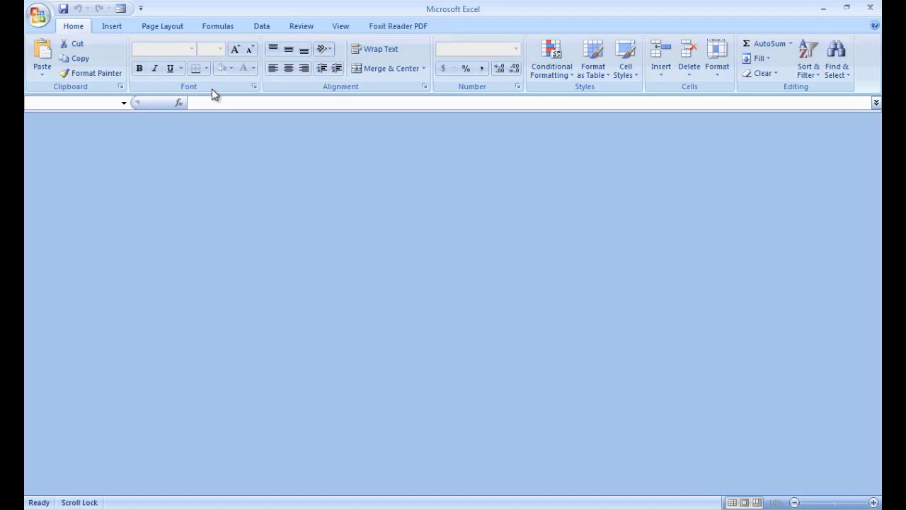
scroll(241, 242, up, 6)
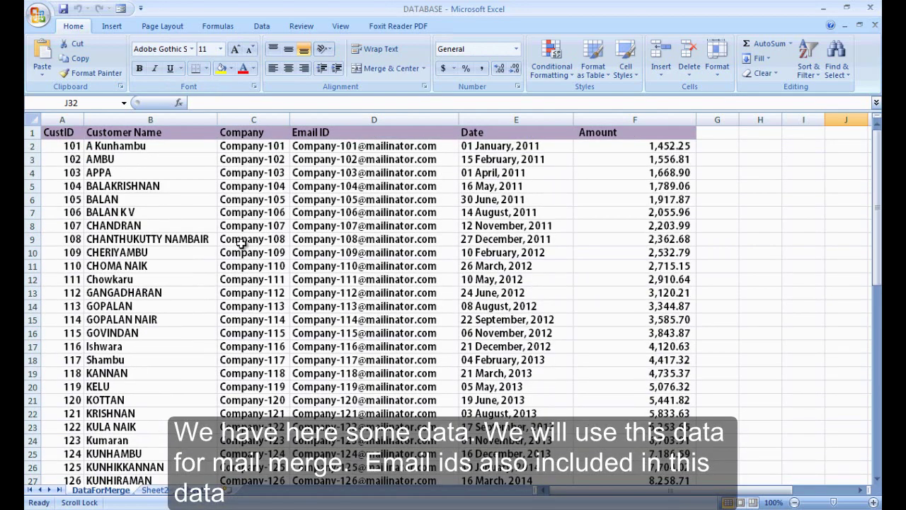
scroll(240, 243, down, 3)
scroll(141, 216, down, 9)
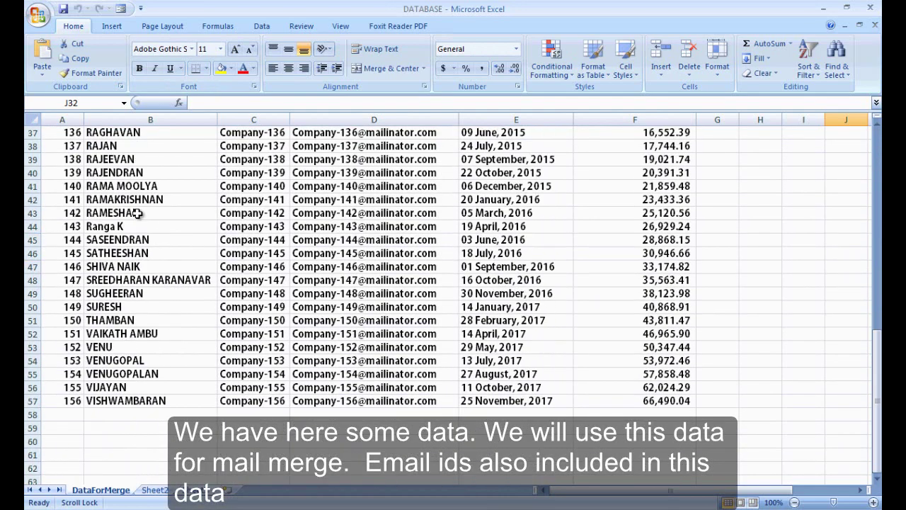
click(73, 402)
scroll(161, 320, up, 6)
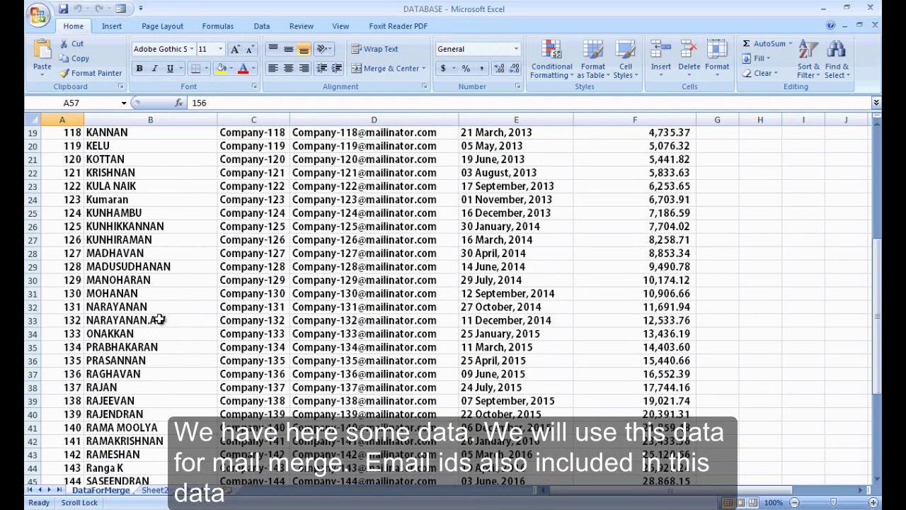
scroll(161, 320, up, 6)
- Review the customer IDs, names and company names in columns A to C
drag(70, 148, 67, 252)
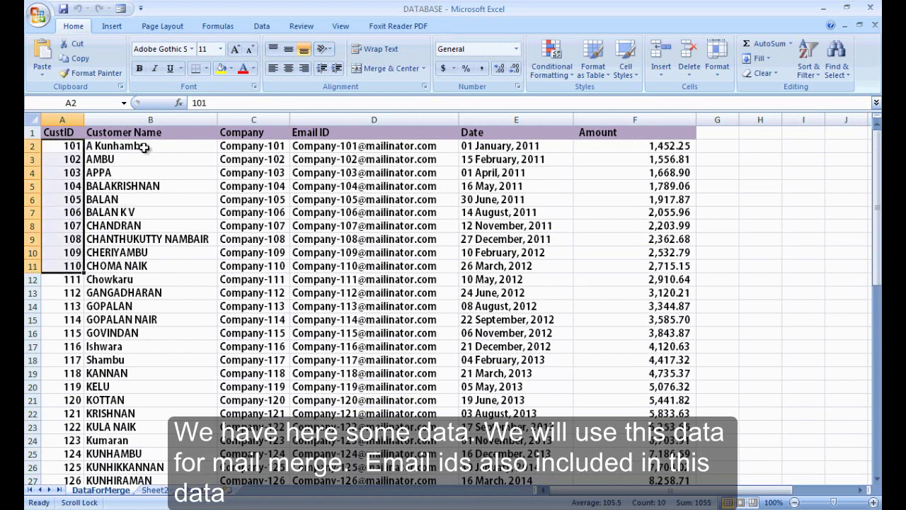
drag(141, 148, 139, 254)
drag(245, 146, 254, 266)
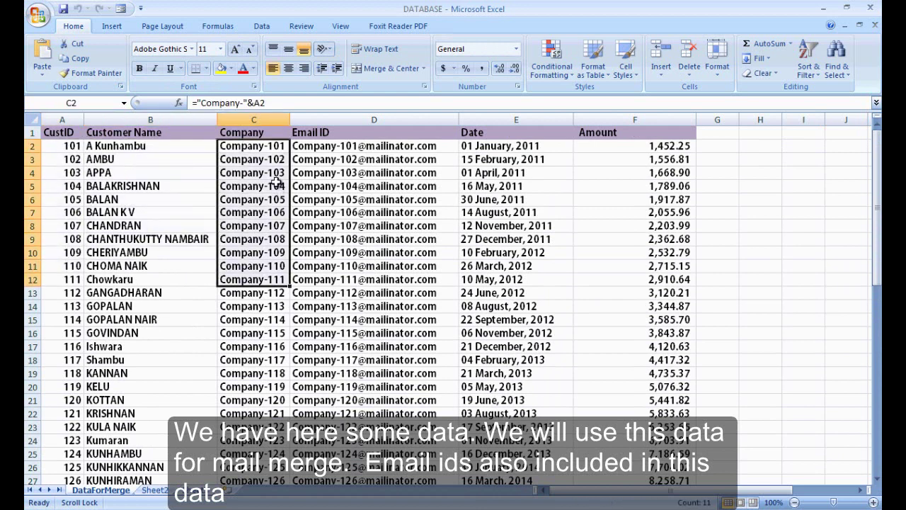
drag(272, 147, 262, 293)
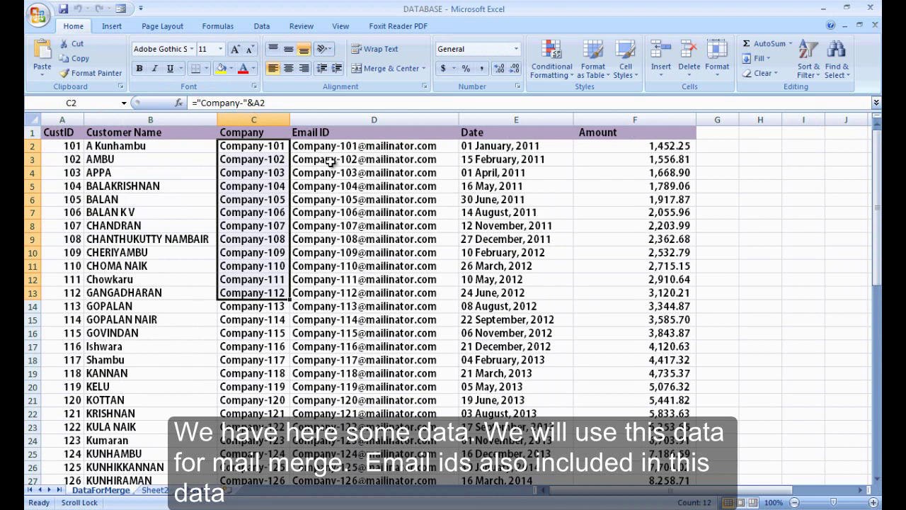
- Review the email IDs, dates and amounts in columns D, E and F
click(359, 149)
drag(359, 150, 361, 316)
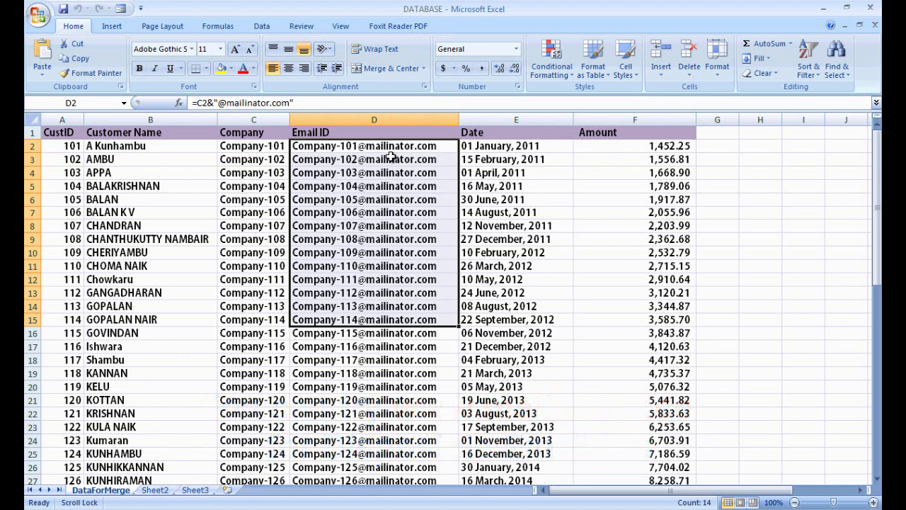
drag(516, 145, 528, 331)
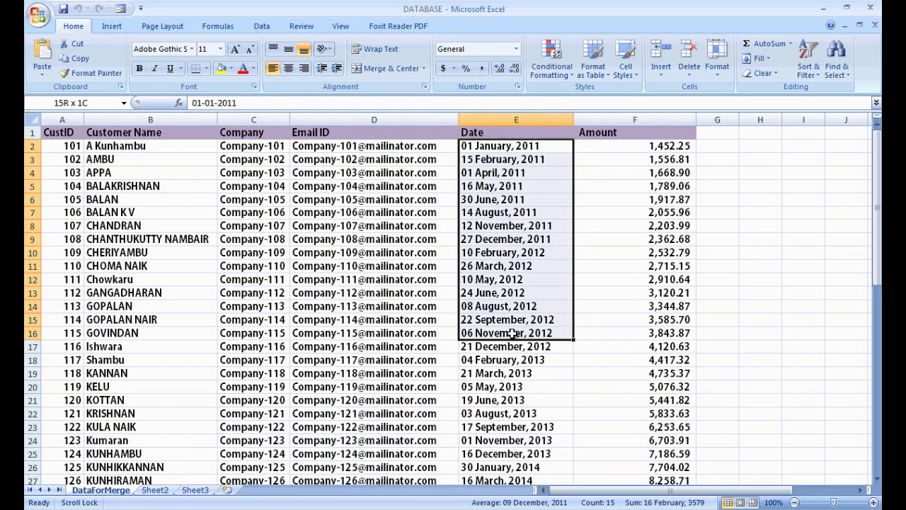
drag(659, 159, 683, 439)
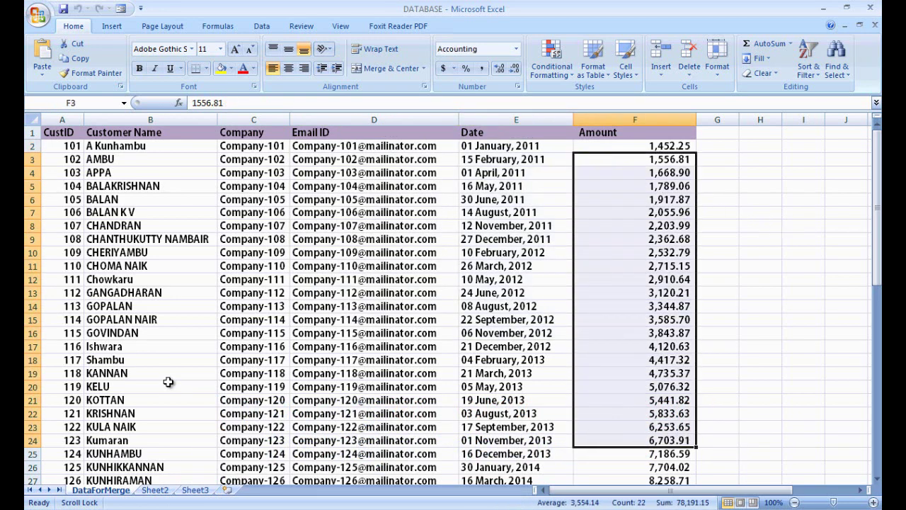
- Check the email formula in D40, then close Excel
scroll(104, 265, down, 11)
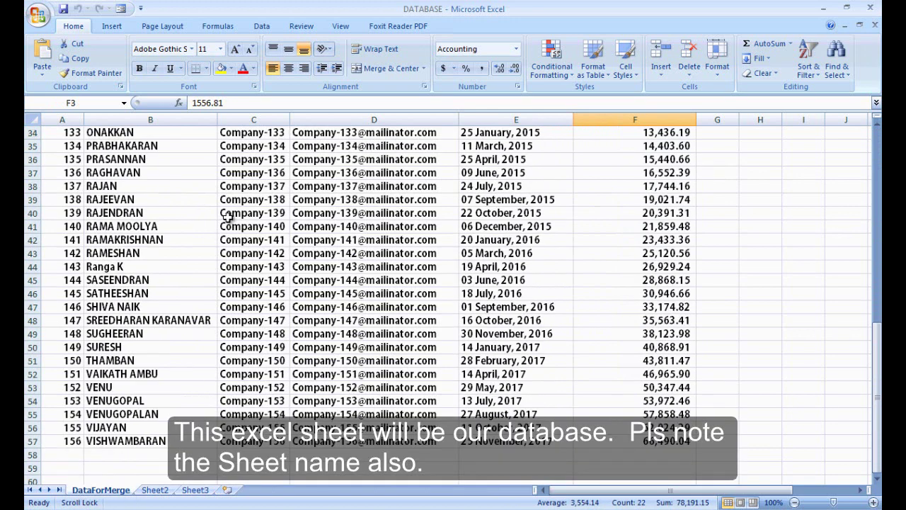
click(341, 216)
click(869, 7)
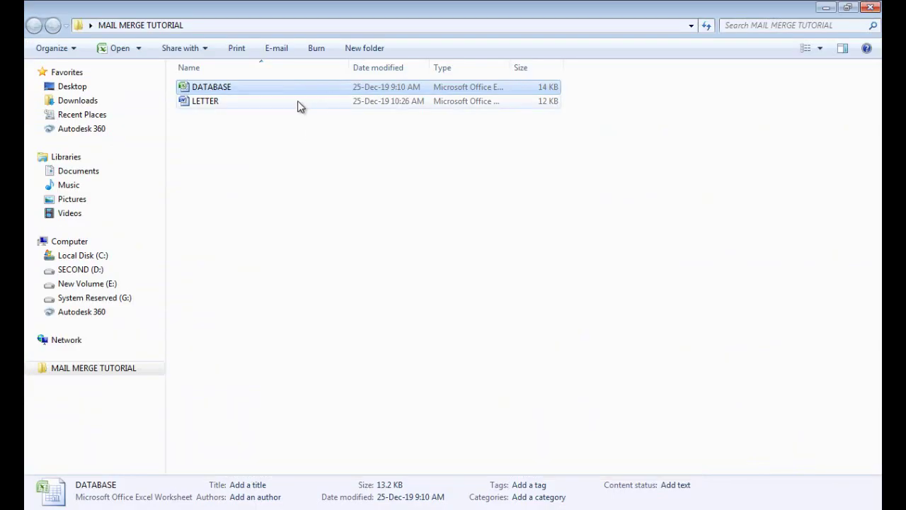
- Open the LETTER document, accept the SQL data query prompt, and scroll through the letter
double_click(213, 100)
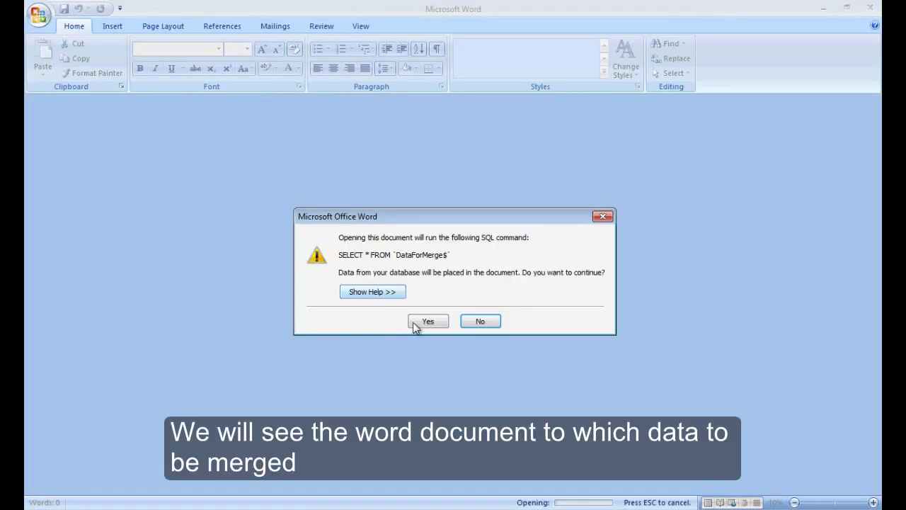
click(486, 325)
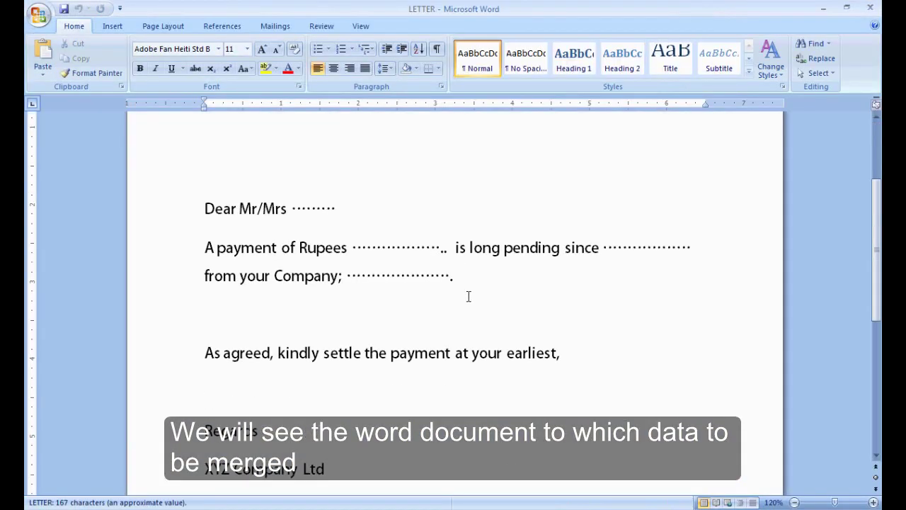
scroll(412, 276, up, 3)
scroll(439, 284, down, 1)
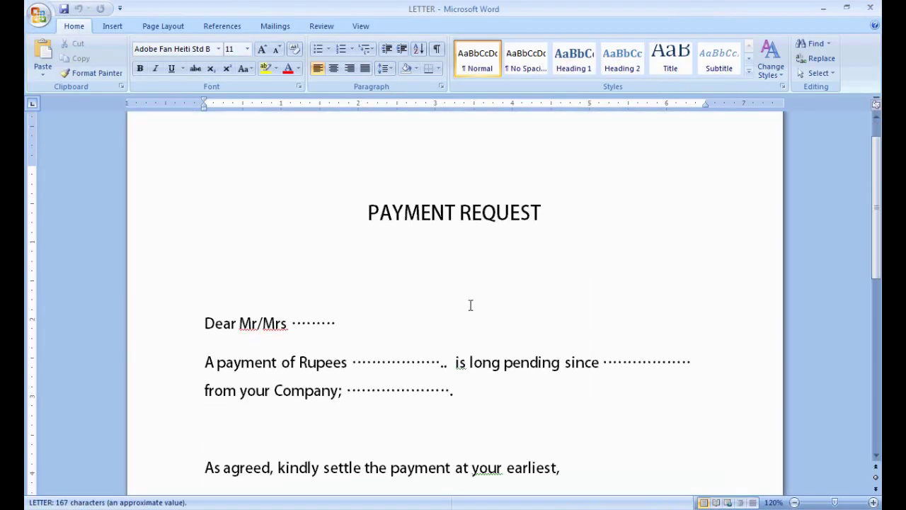
scroll(335, 285, down, 2)
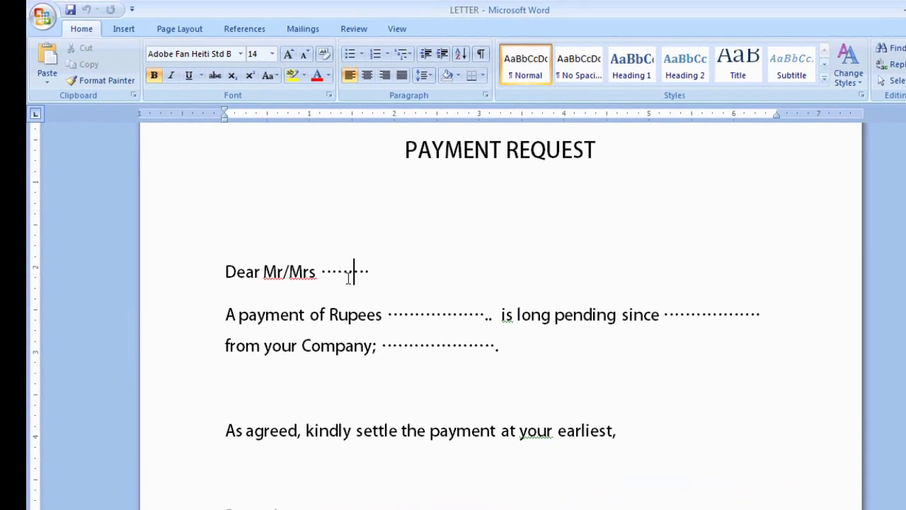
- Choose Use Existing List under Mailings > Select Recipients
double_click(315, 248)
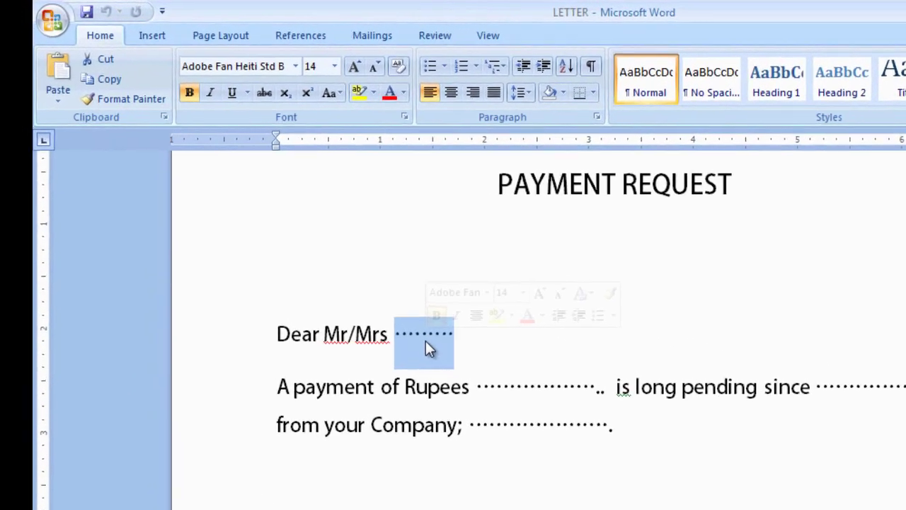
click(283, 175)
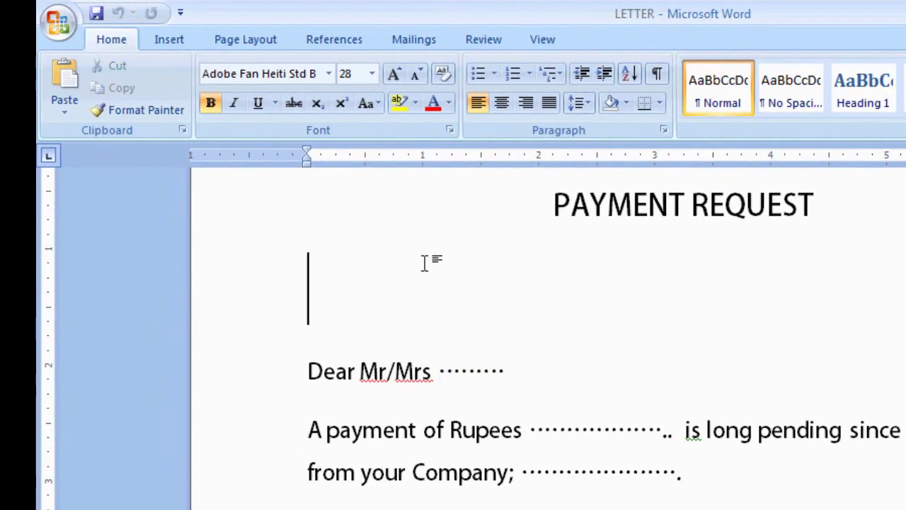
click(413, 40)
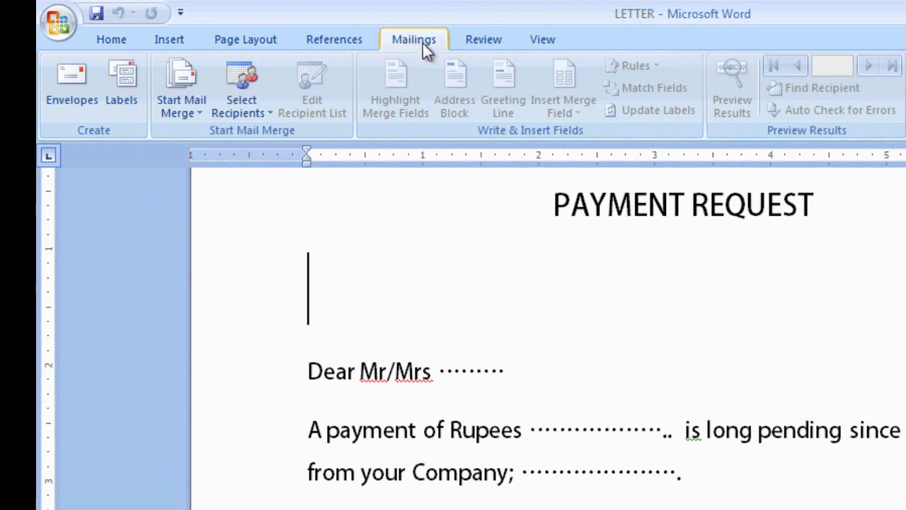
click(241, 103)
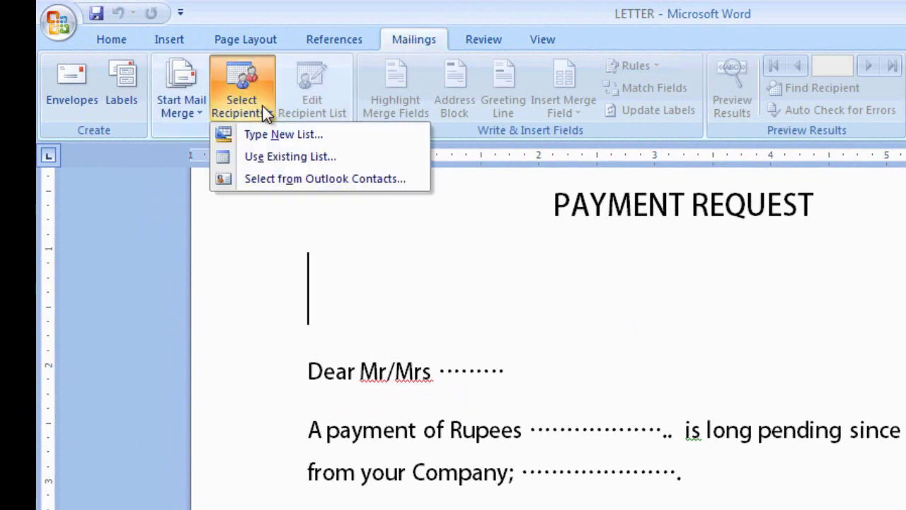
click(294, 156)
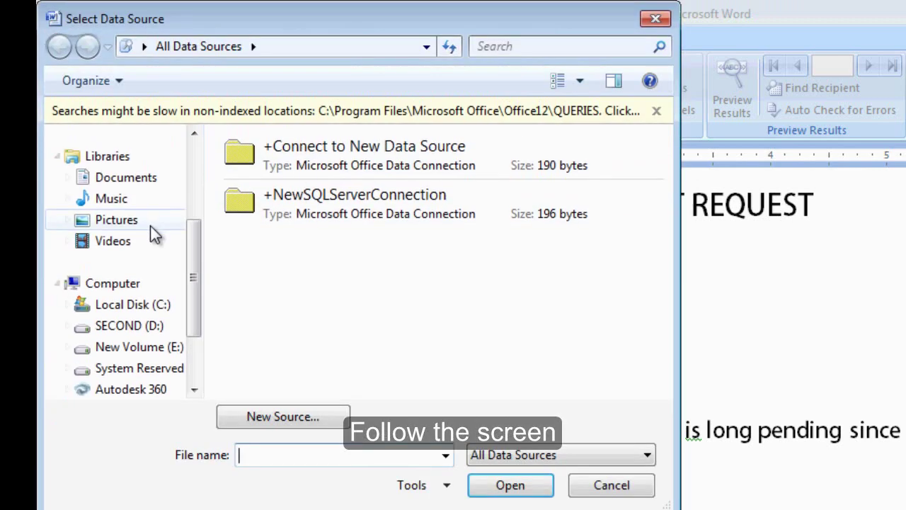
drag(193, 282, 195, 170)
- Pick the DATABASE workbook in MAIL MERGE TUTORIAL and confirm its DataForMerge$ sheet
click(131, 210)
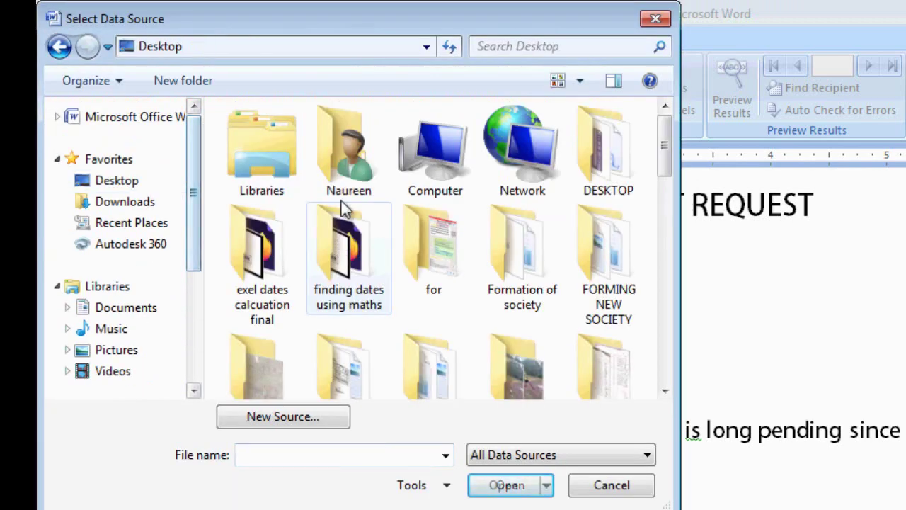
scroll(347, 204, down, 5)
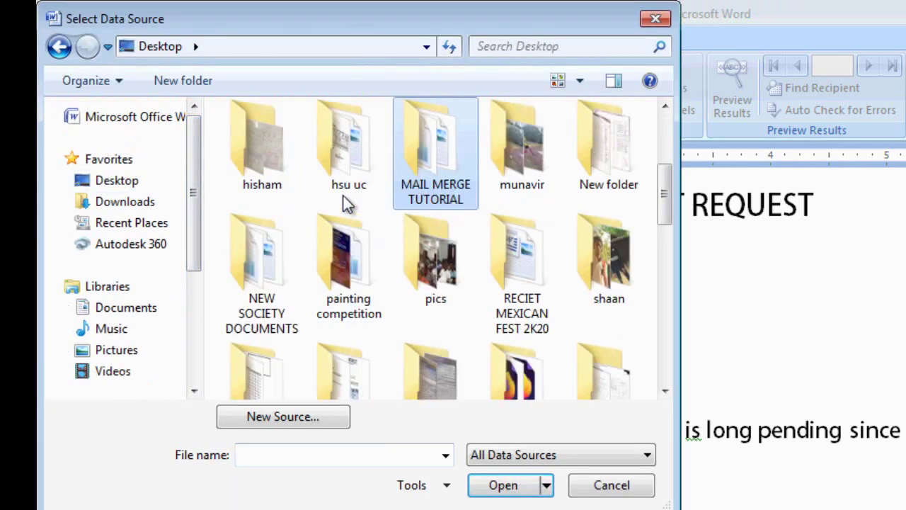
double_click(418, 169)
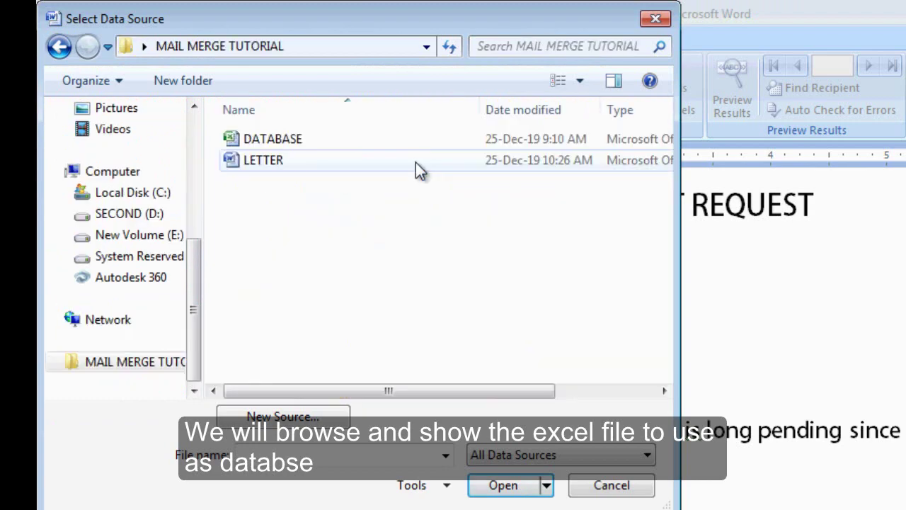
double_click(269, 141)
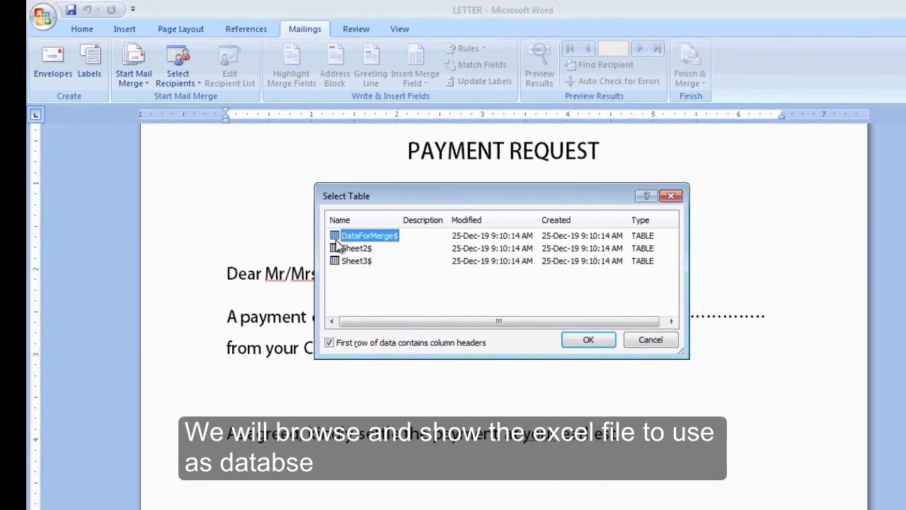
click(573, 338)
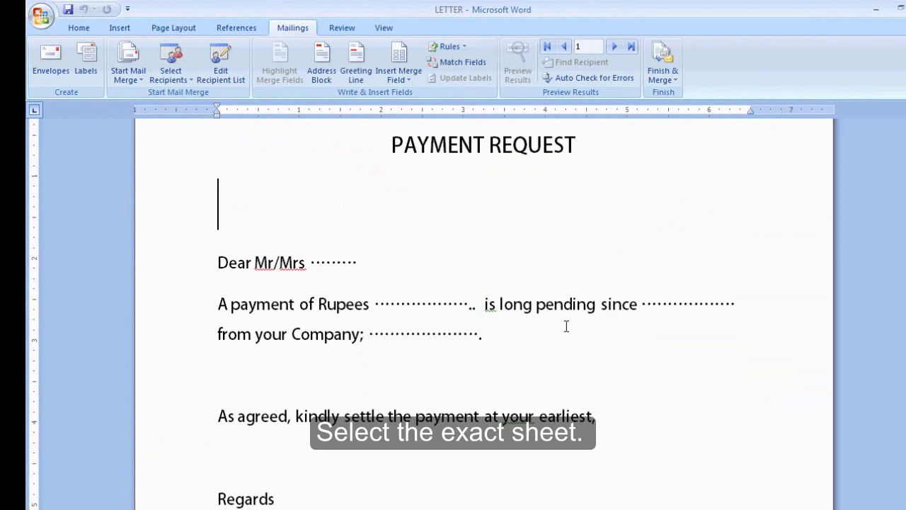
double_click(338, 260)
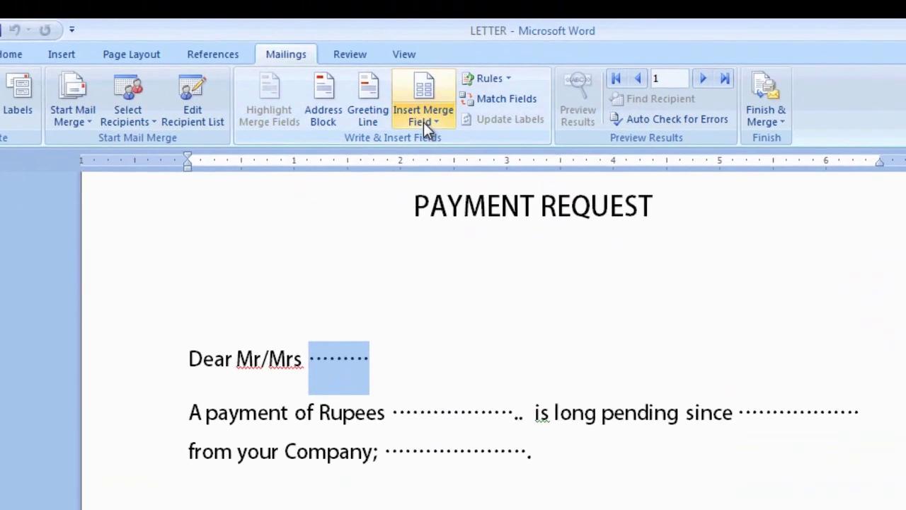
- Insert Customer_Name after 'Dear Mr/Mrs' and Amount in place of the blank after 'Rupees'
click(402, 80)
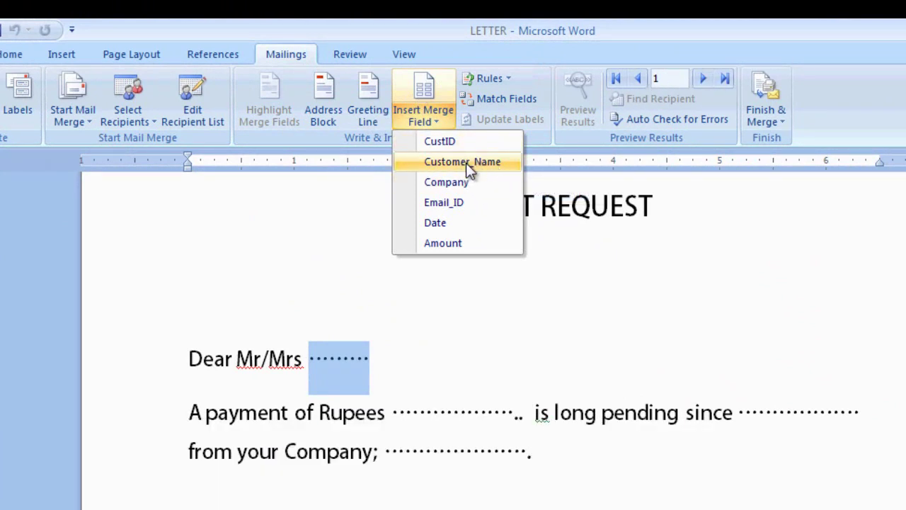
click(466, 163)
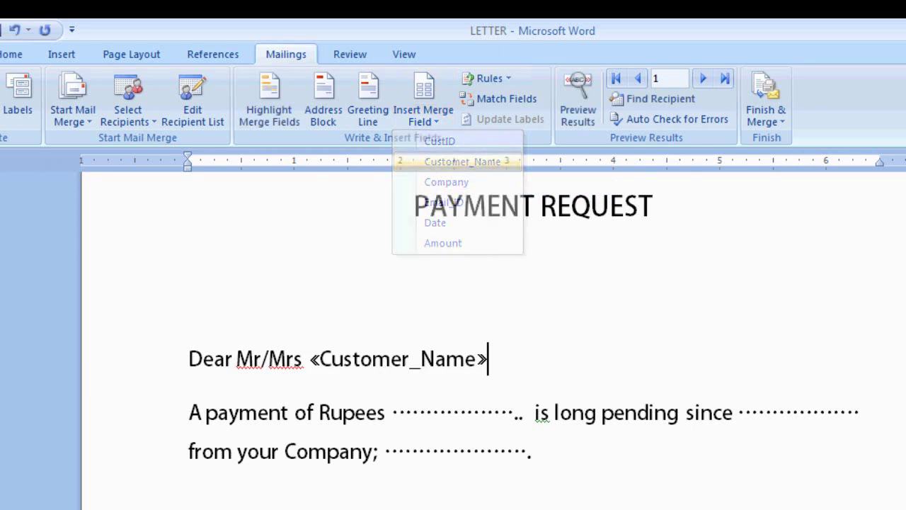
double_click(444, 408)
click(432, 117)
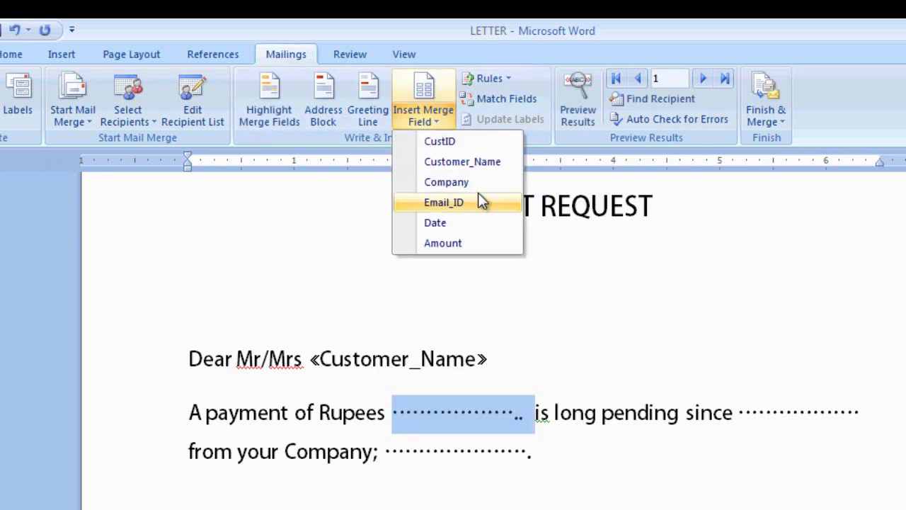
click(447, 243)
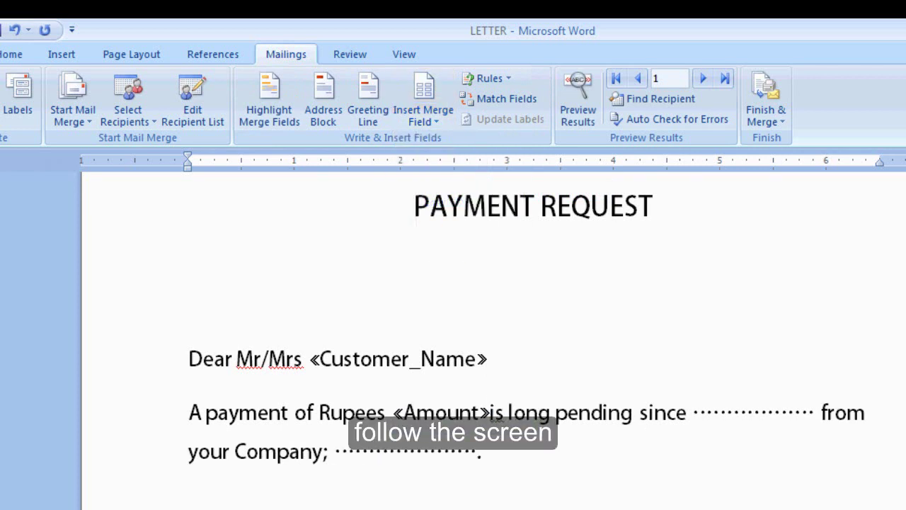
- Replace the blanks after 'since' and 'Company;' with the Date and Company fields
double_click(739, 418)
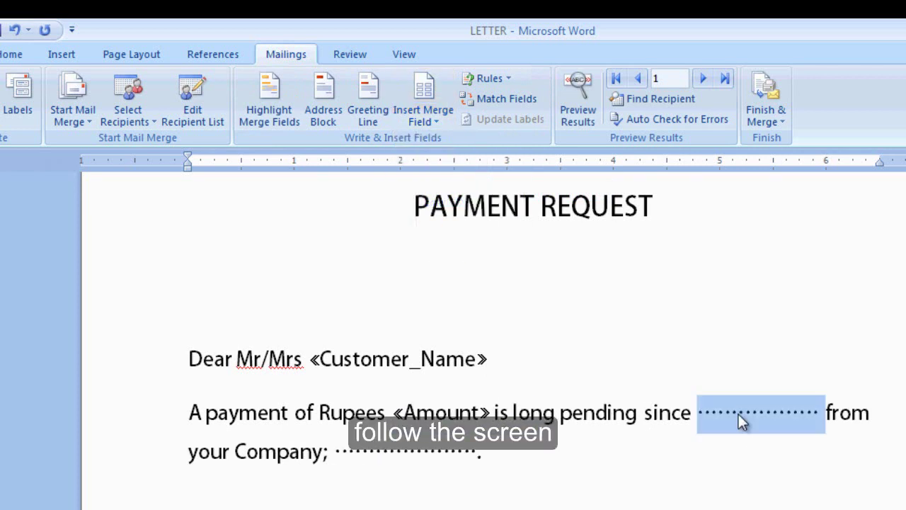
click(430, 126)
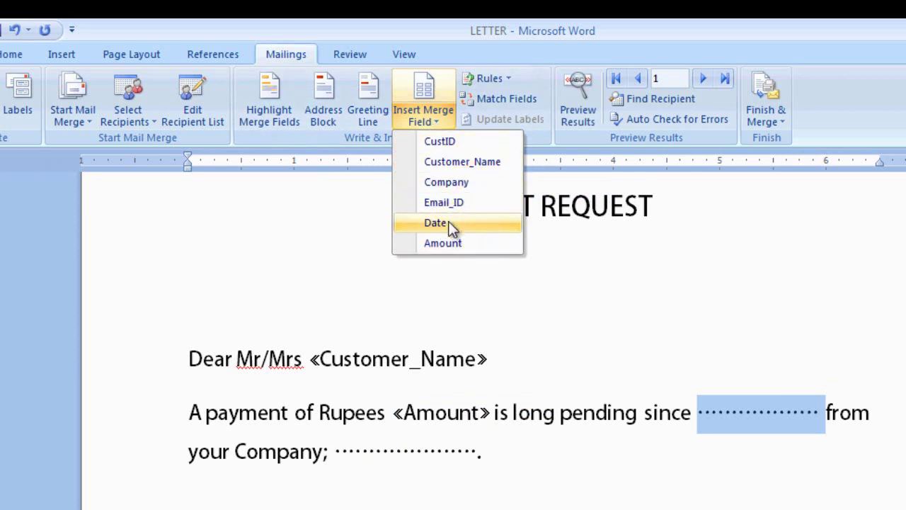
click(445, 224)
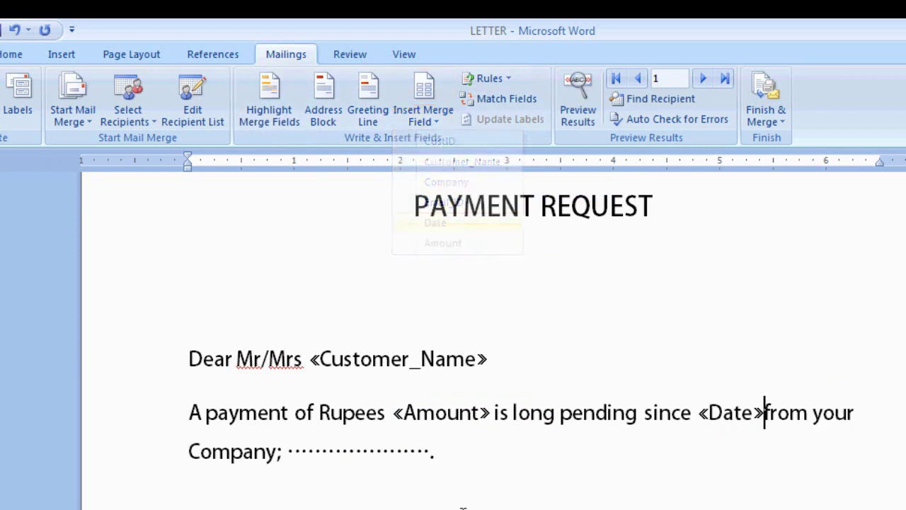
double_click(333, 450)
click(426, 117)
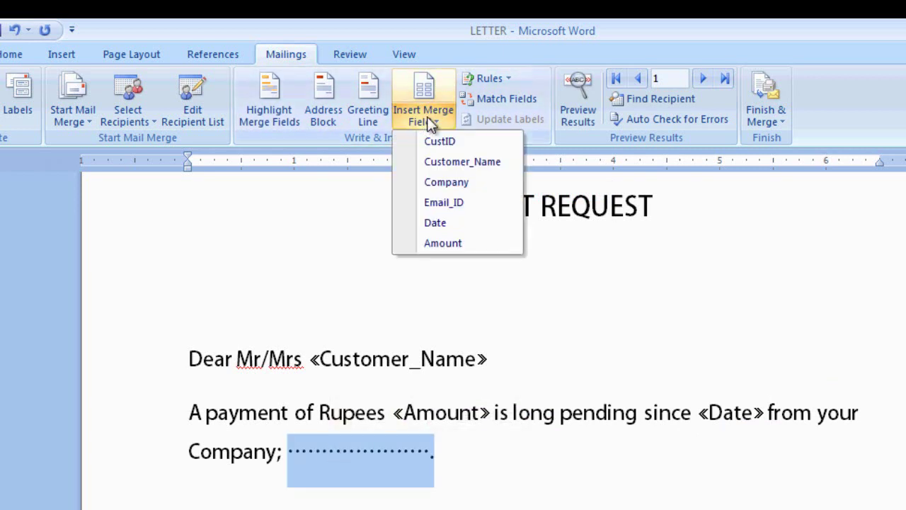
click(446, 182)
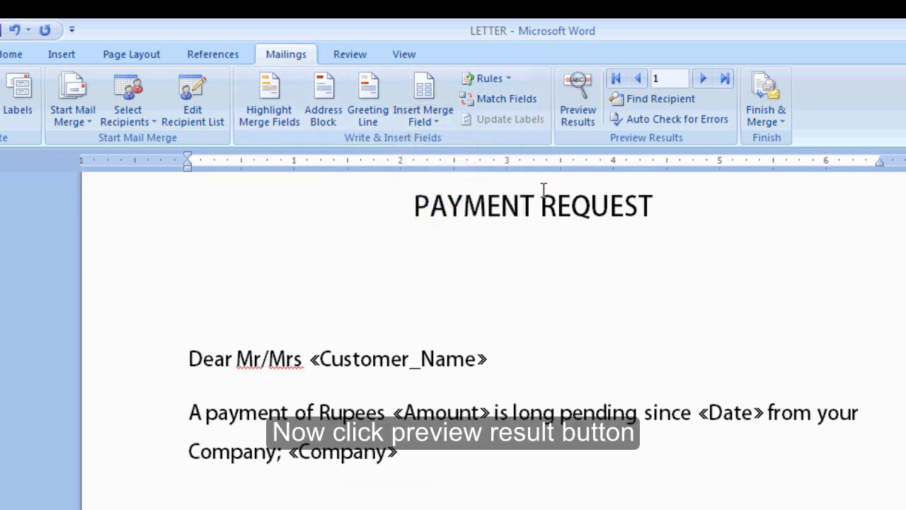
- Preview results with shaded merge fields and step forward to record 7
click(567, 101)
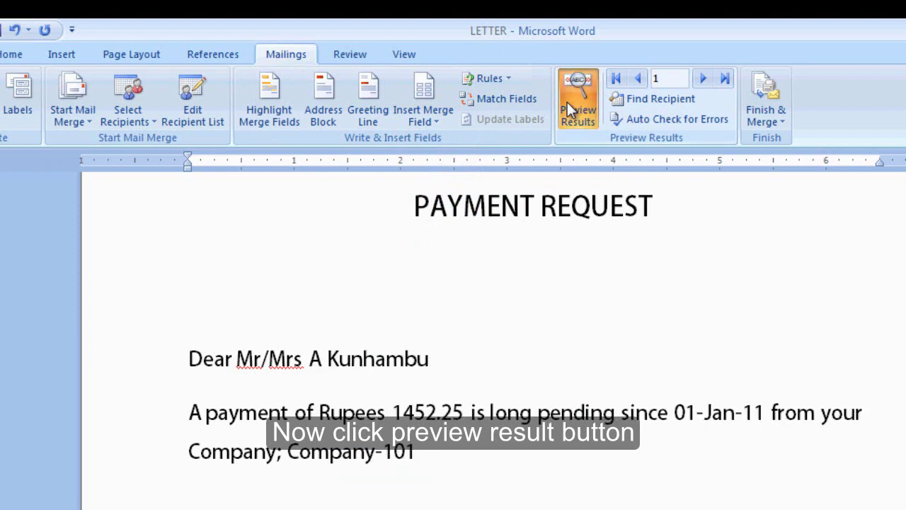
click(265, 103)
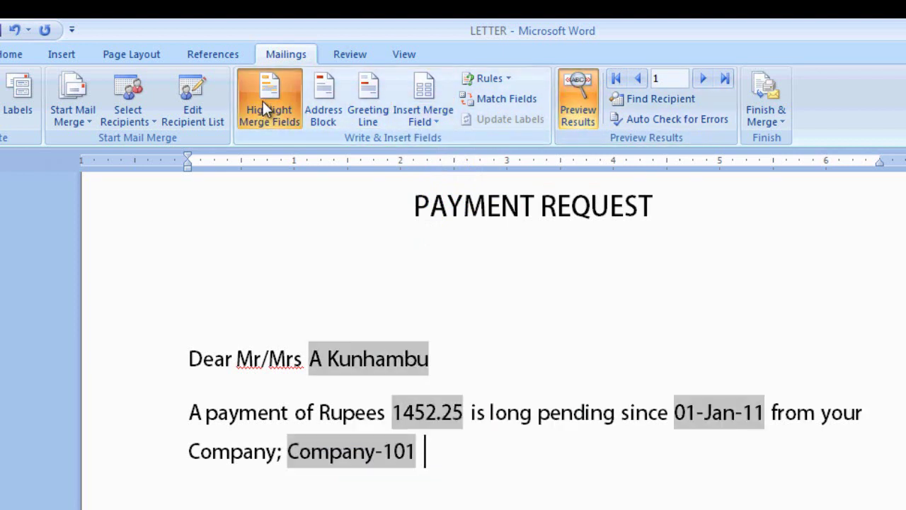
click(705, 77)
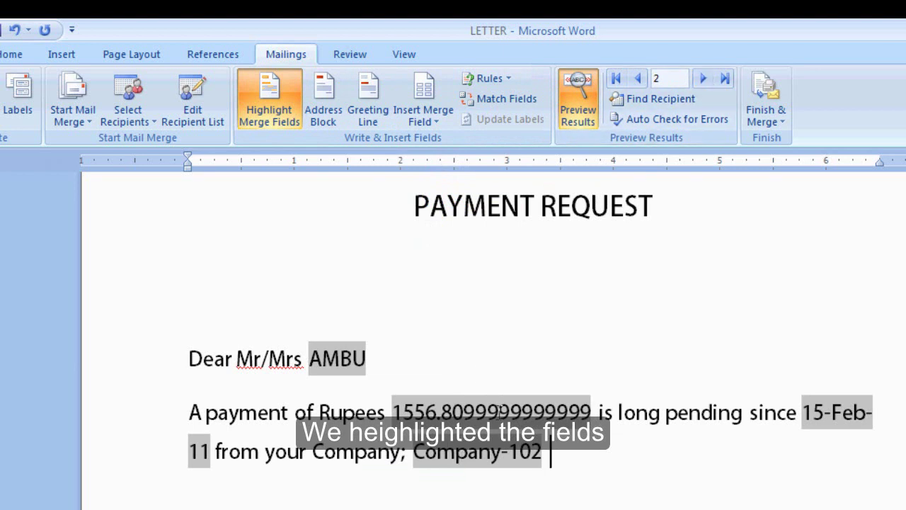
click(703, 78)
click(703, 77)
click(702, 78)
click(703, 78)
click(703, 78)
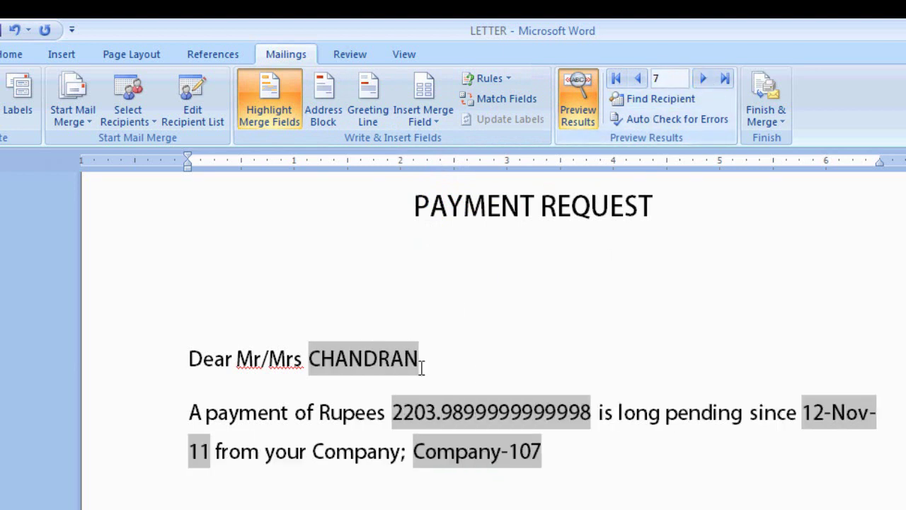
- Add the \# ###,###,#00.00 switch to the Amount field code so it previews 2,203.99
click(579, 98)
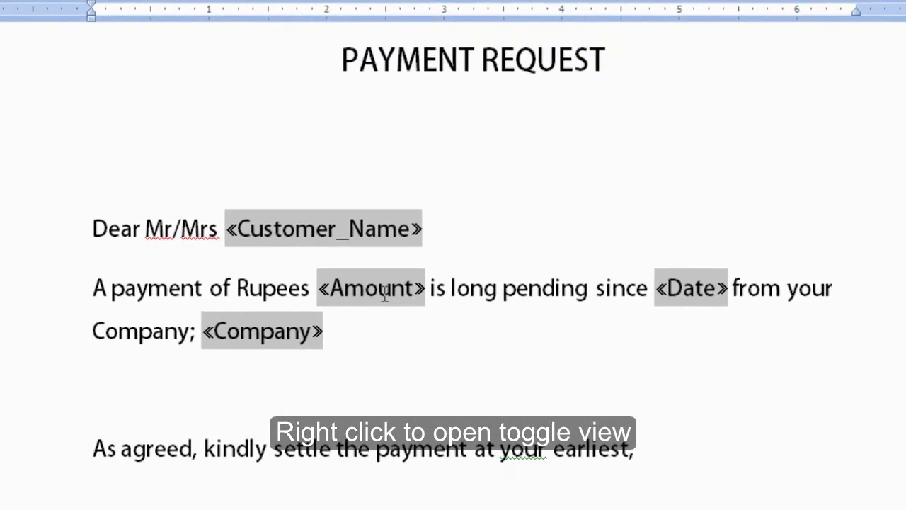
right_click(384, 294)
click(440, 417)
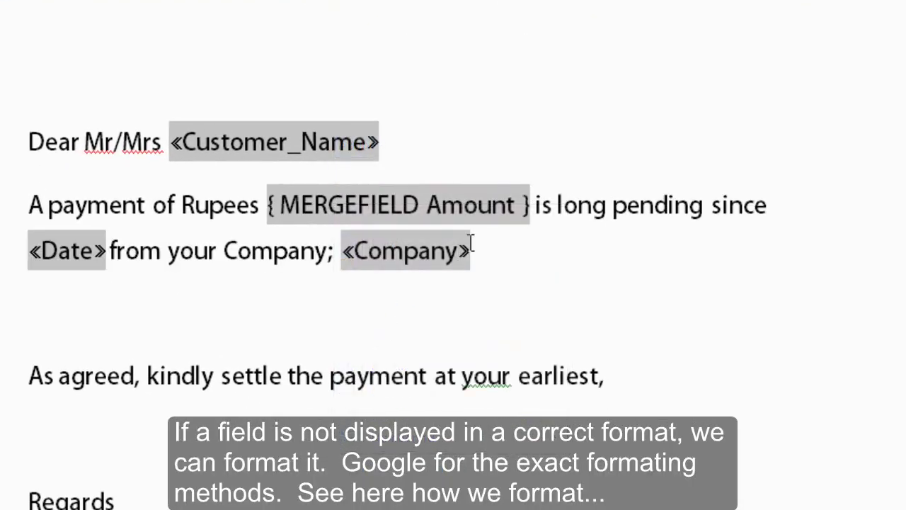
click(528, 210)
text(\)
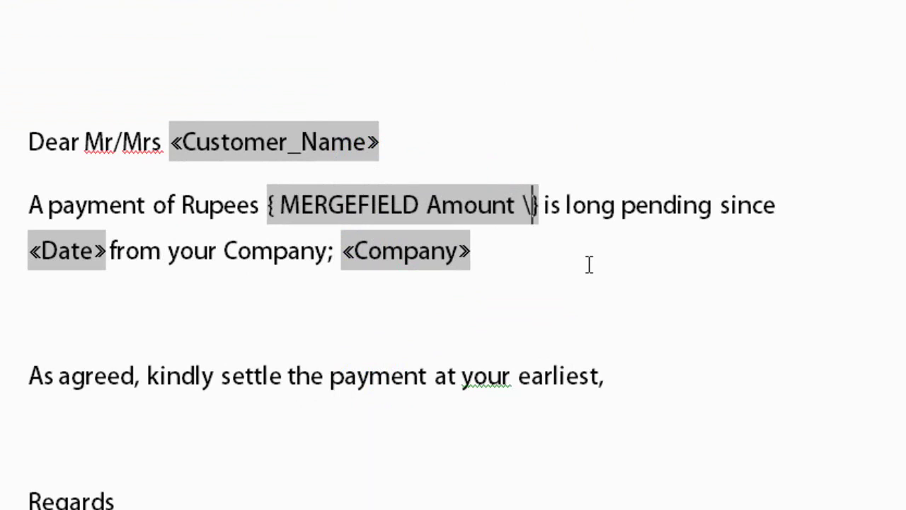
text(# ###)
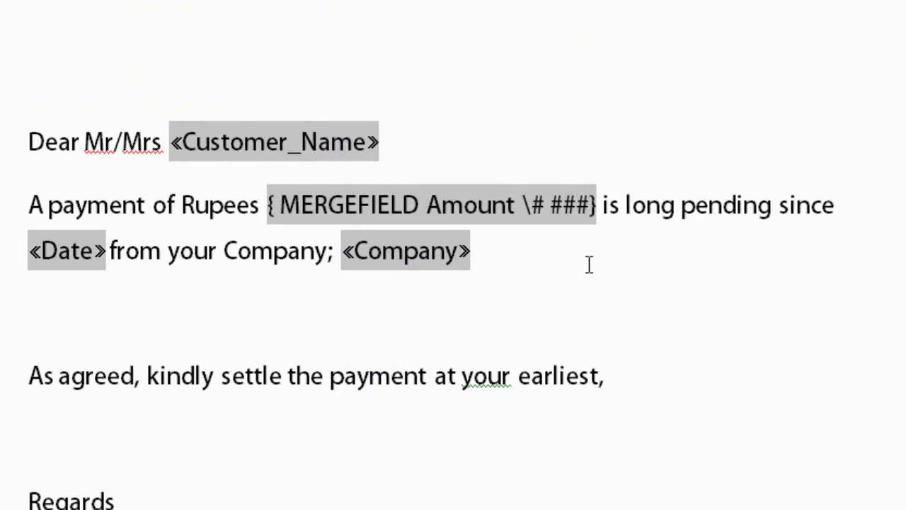
text(,###)
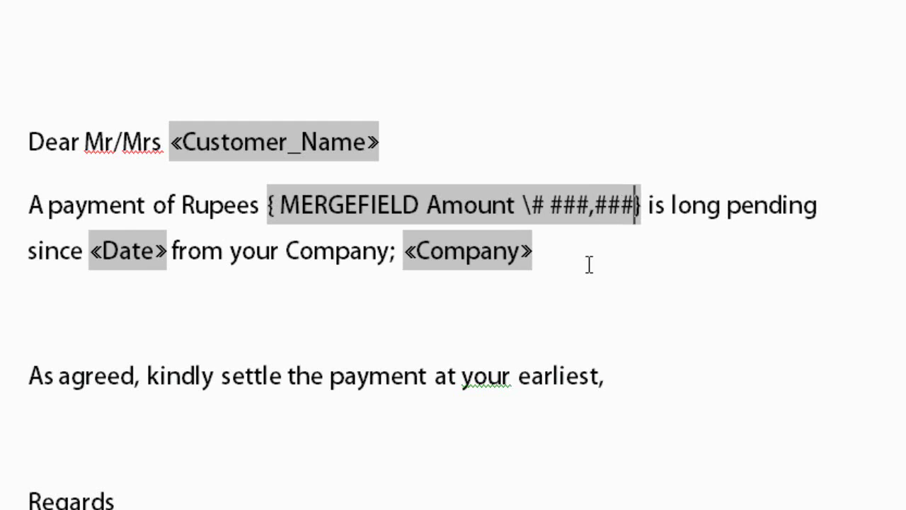
text(,#)
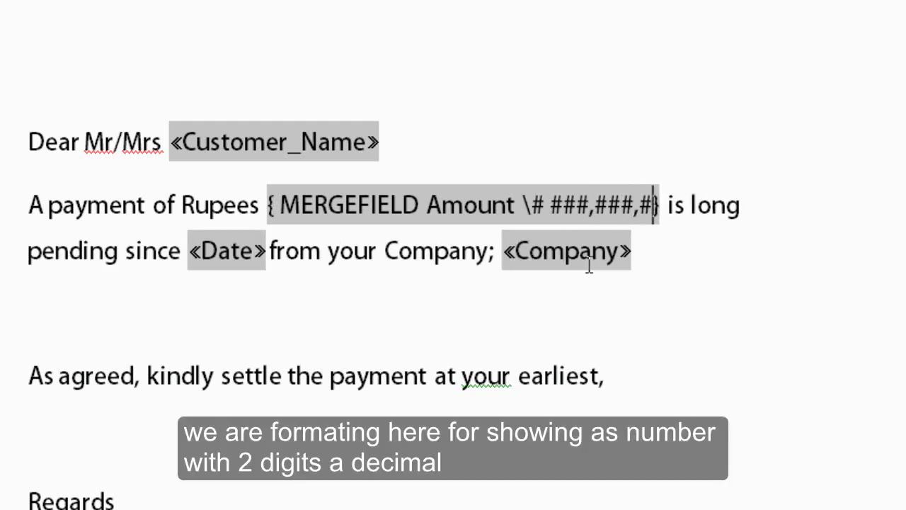
text(00.00)
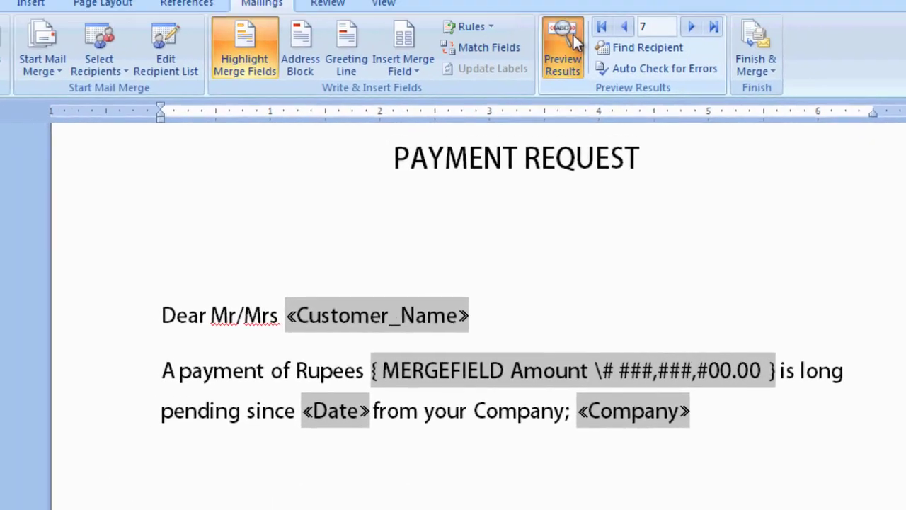
click(590, 121)
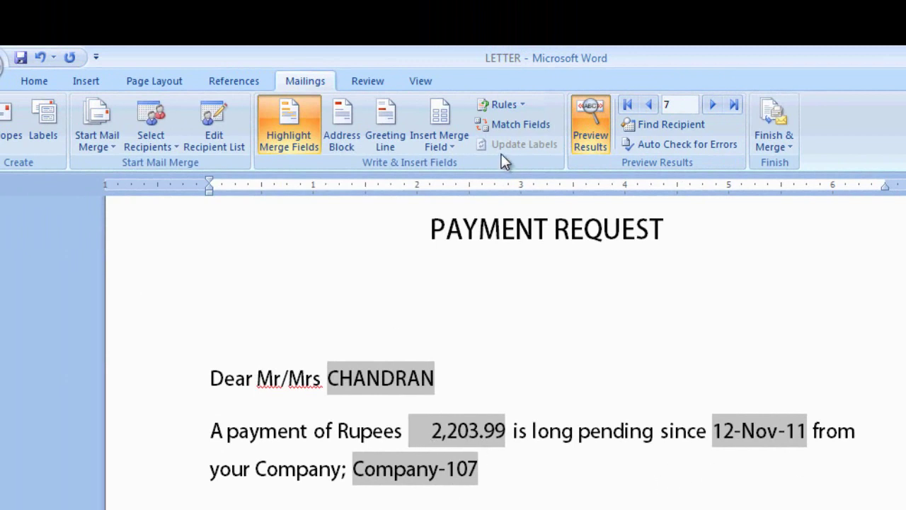
- Step forward through ten more recipients' letters in the preview
click(713, 104)
click(714, 104)
click(713, 105)
click(714, 105)
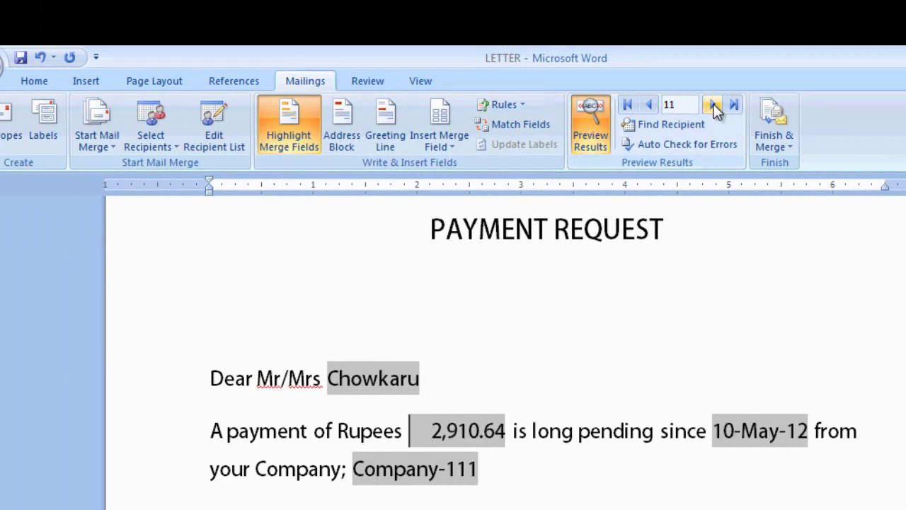
click(713, 105)
click(713, 105)
click(714, 105)
click(713, 105)
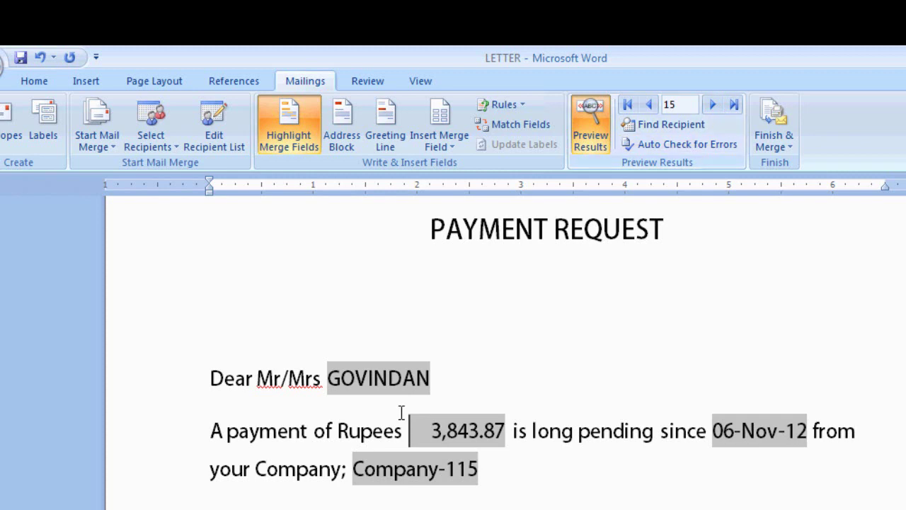
click(713, 105)
click(713, 105)
click(713, 105)
click(713, 104)
click(713, 104)
click(713, 104)
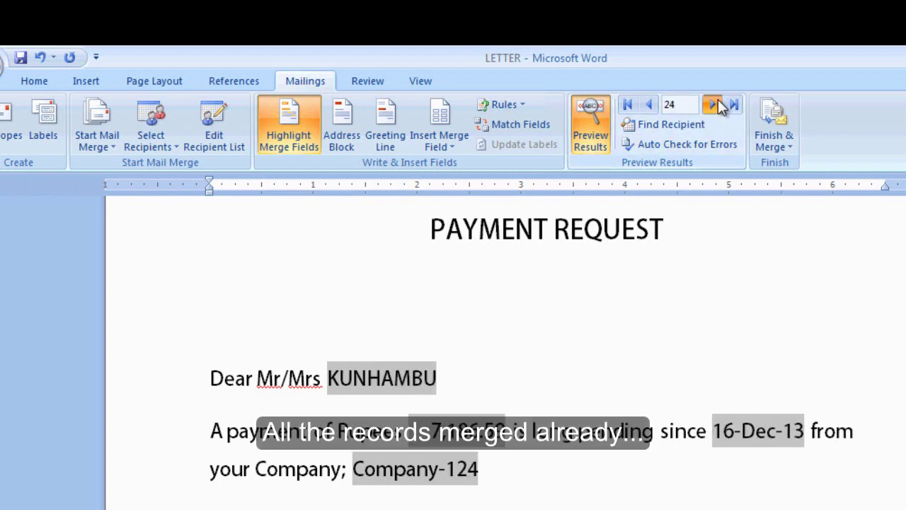
click(714, 105)
click(714, 105)
click(713, 105)
click(713, 105)
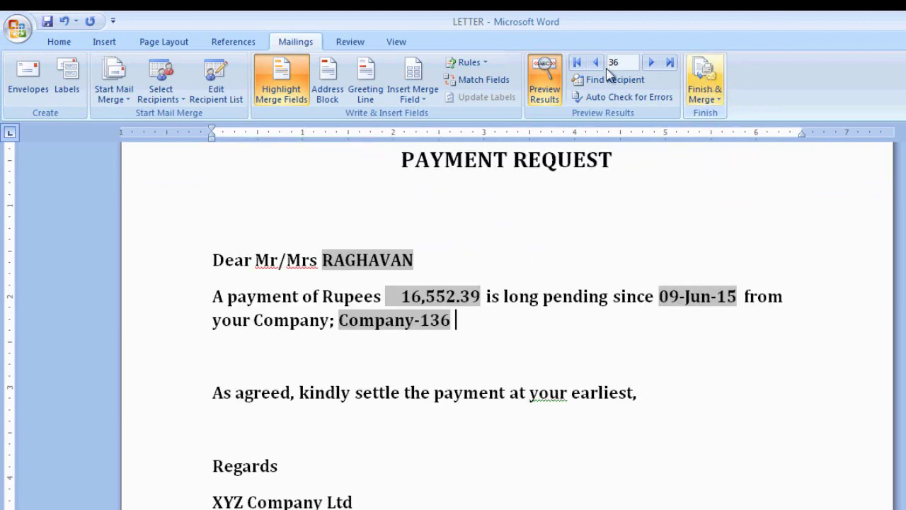
- Jump to the first and then last record (56), then choose Finish & Merge > Print Documents
click(577, 63)
click(669, 63)
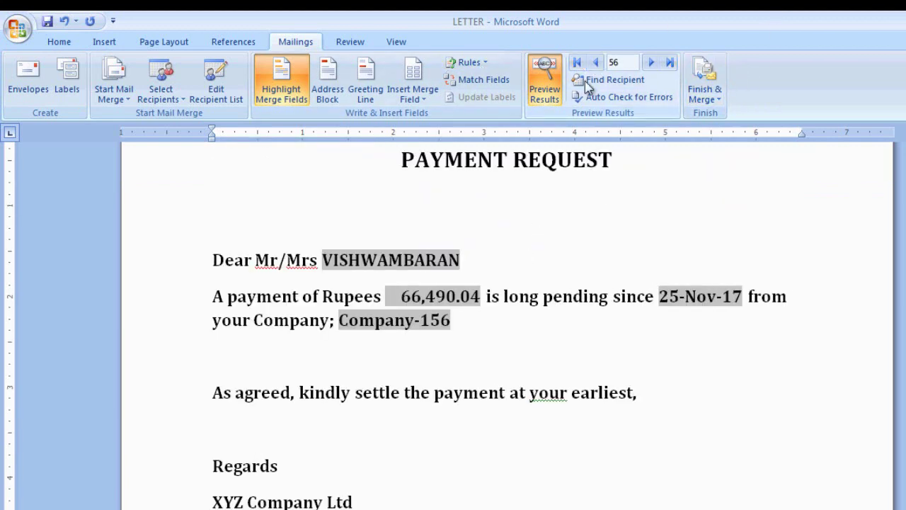
click(710, 82)
click(729, 134)
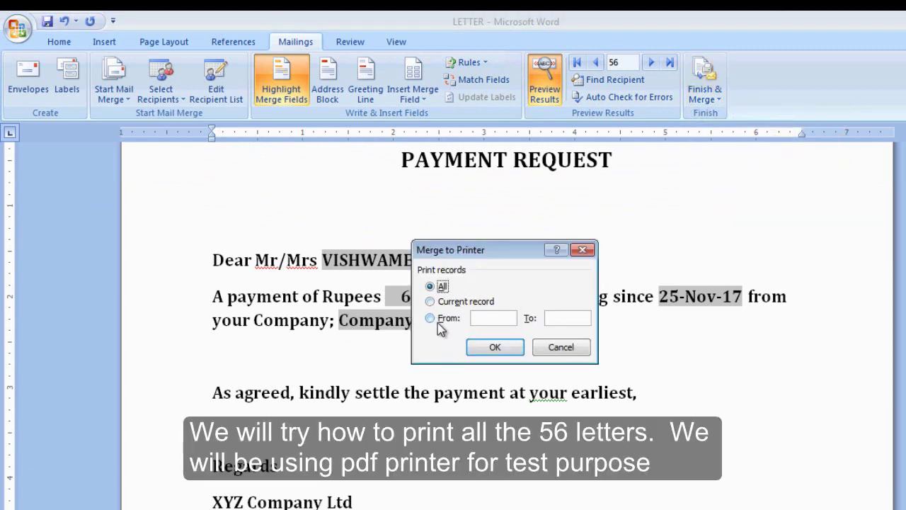
- Print all records to Foxit Reader PDF Printer as a PDF named 'printed result'
click(494, 346)
click(406, 182)
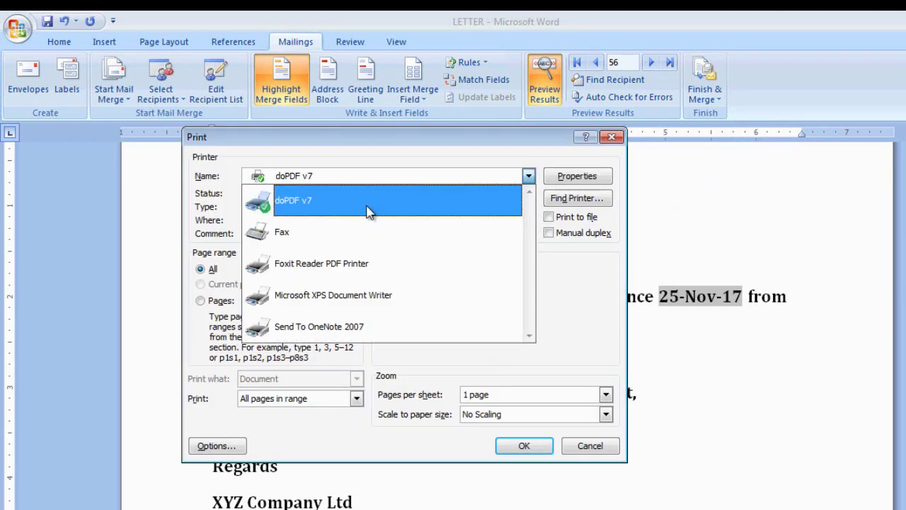
click(344, 263)
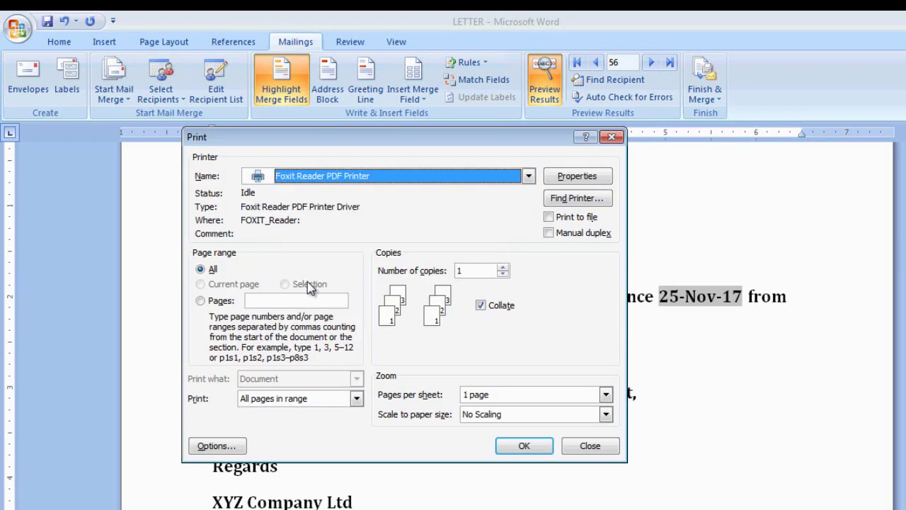
click(524, 446)
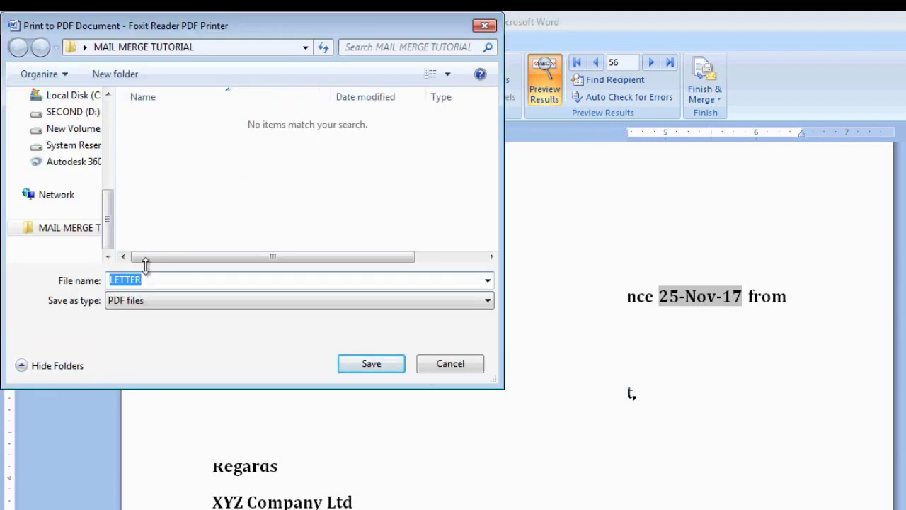
text(printed result)
click(354, 368)
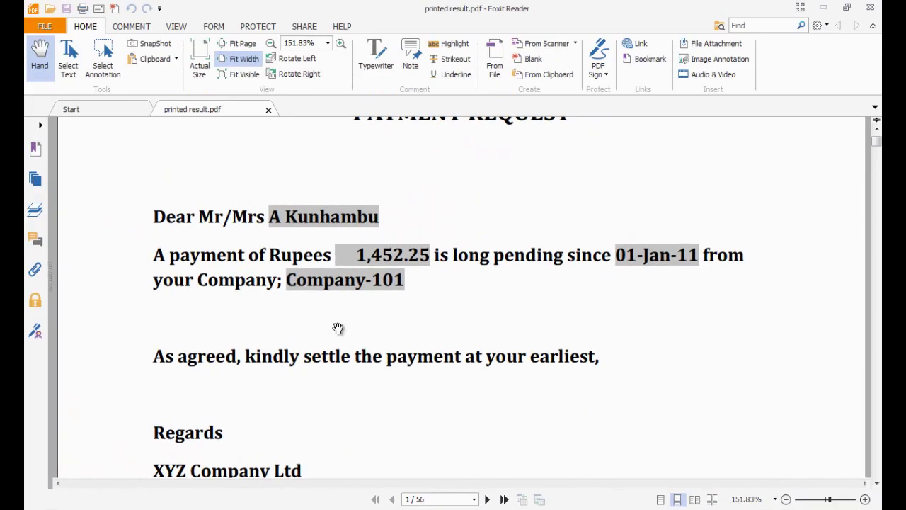
- Page through the 56 letters in printed result.pdf, then close Foxit Reader
scroll(312, 251, down, 3)
scroll(314, 254, down, 5)
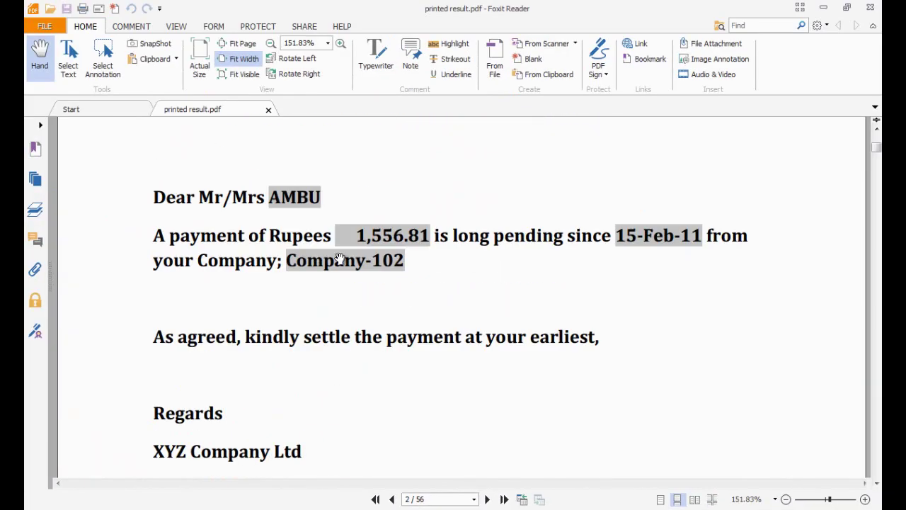
scroll(424, 263, down, 4)
scroll(404, 259, down, 3)
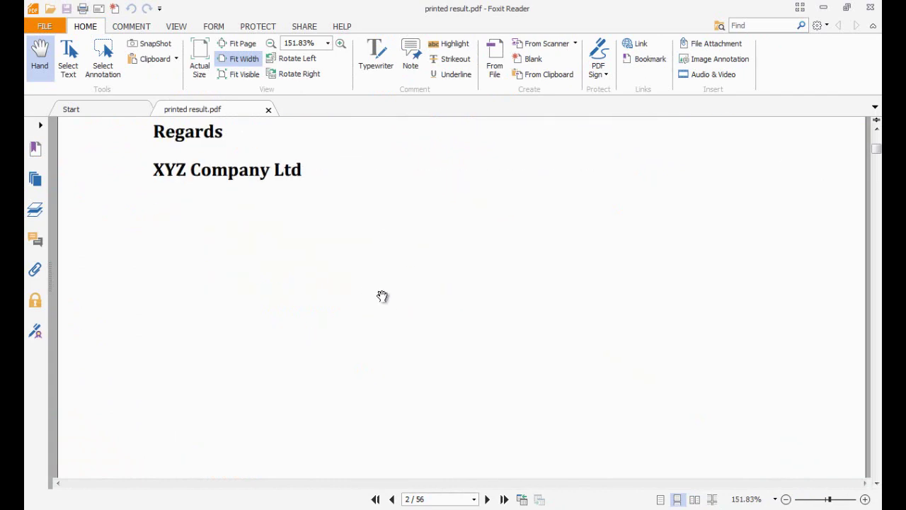
scroll(384, 295, down, 4)
scroll(389, 294, down, 4)
scroll(393, 293, down, 4)
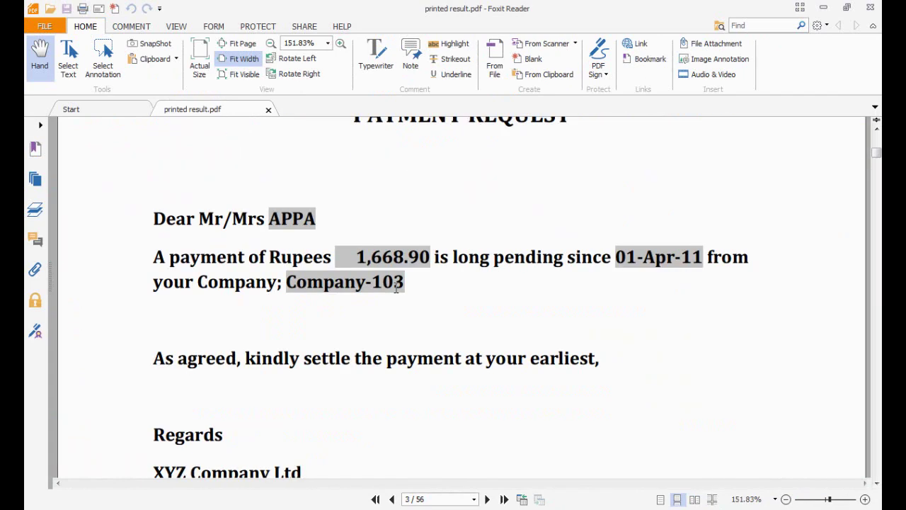
scroll(386, 277, down, 7)
scroll(386, 277, down, 10)
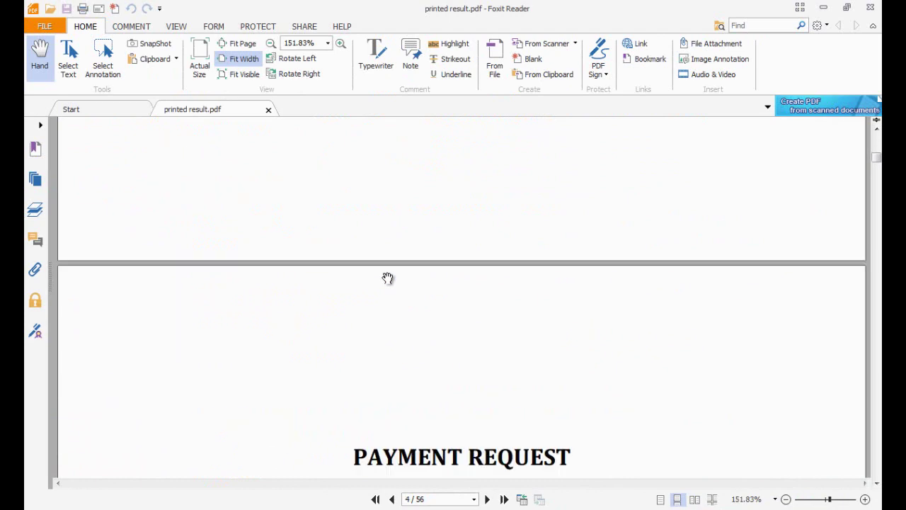
scroll(386, 277, down, 6)
scroll(365, 225, down, 2)
scroll(479, 251, down, 7)
scroll(469, 257, down, 3)
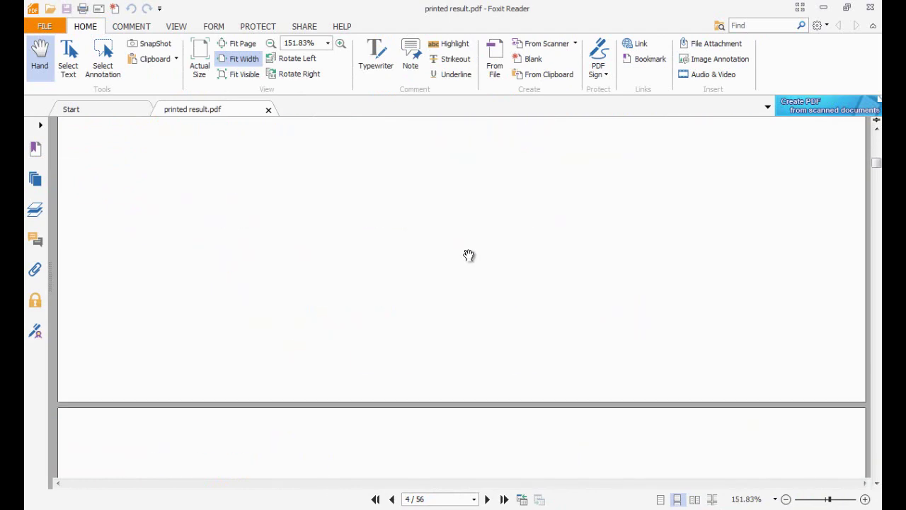
scroll(348, 343, down, 10)
scroll(387, 293, down, 9)
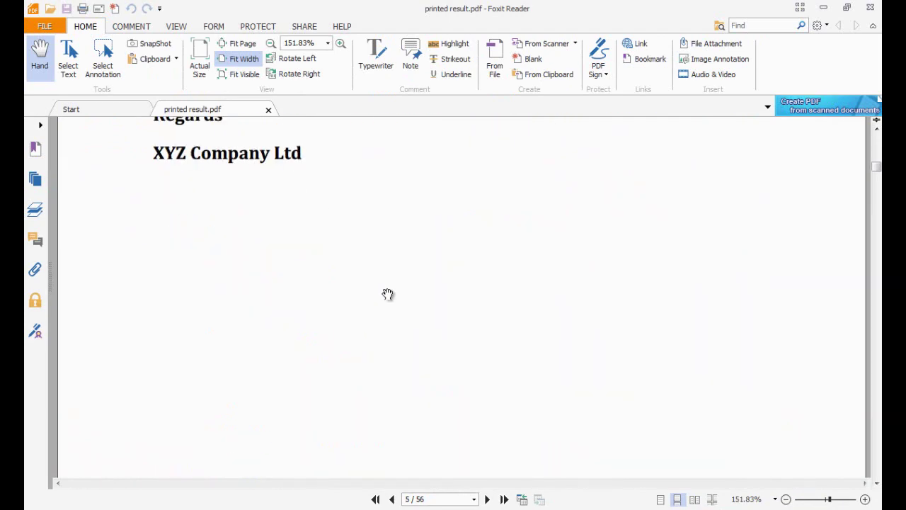
click(877, 9)
click(516, 324)
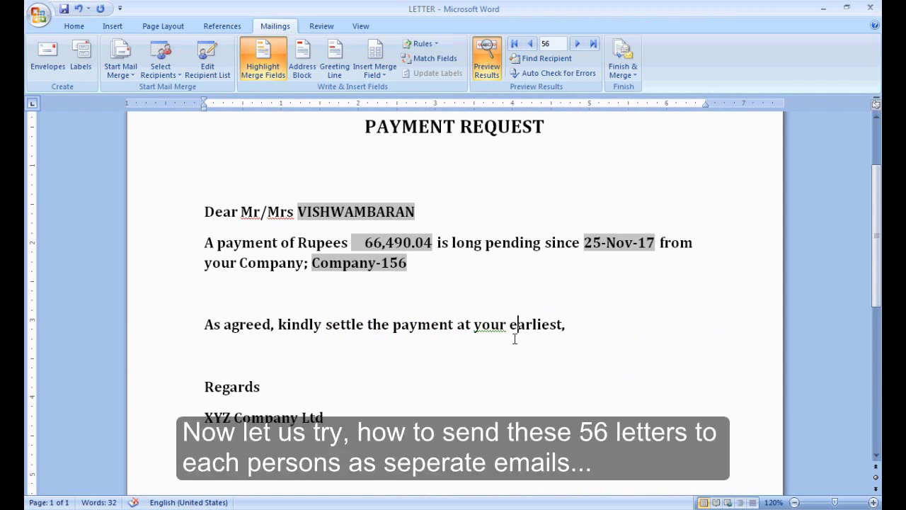
click(625, 74)
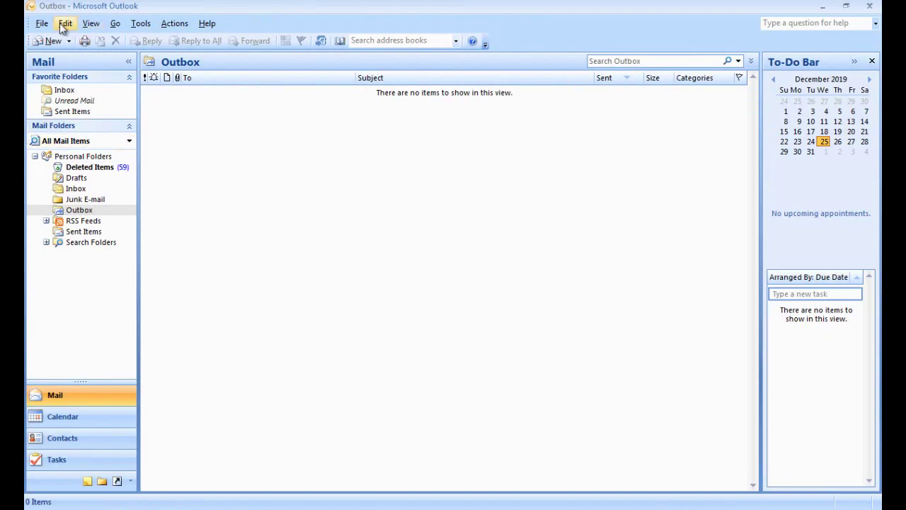
click(823, 5)
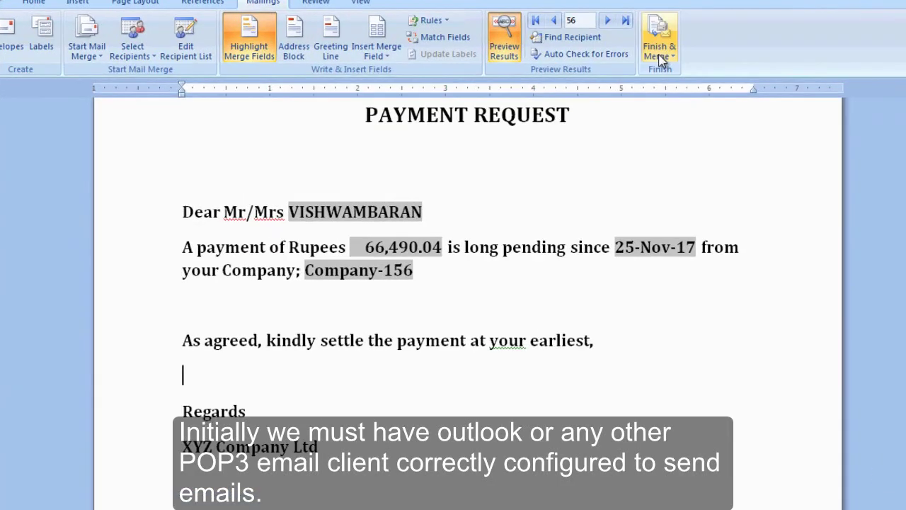
- Merge the letter to e-mail messages sent to Email_ID with subject 'Payment Request', all records
click(623, 67)
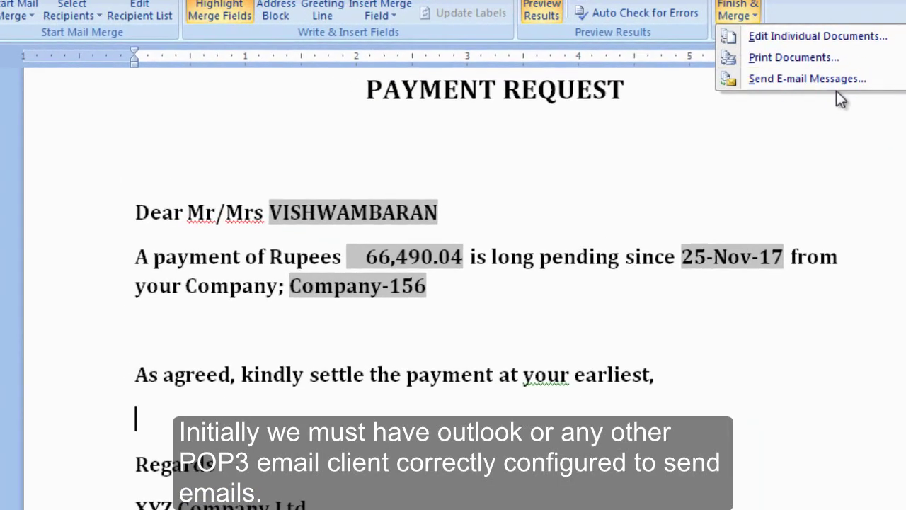
click(658, 118)
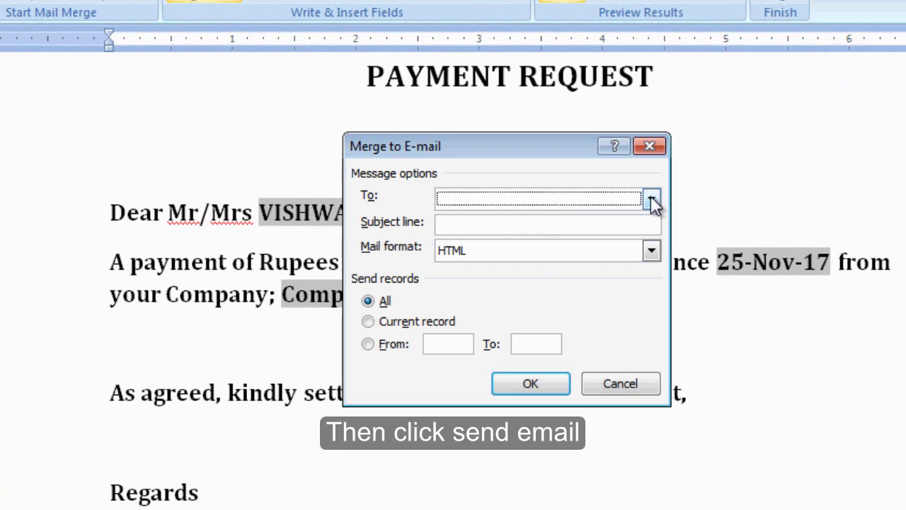
click(650, 198)
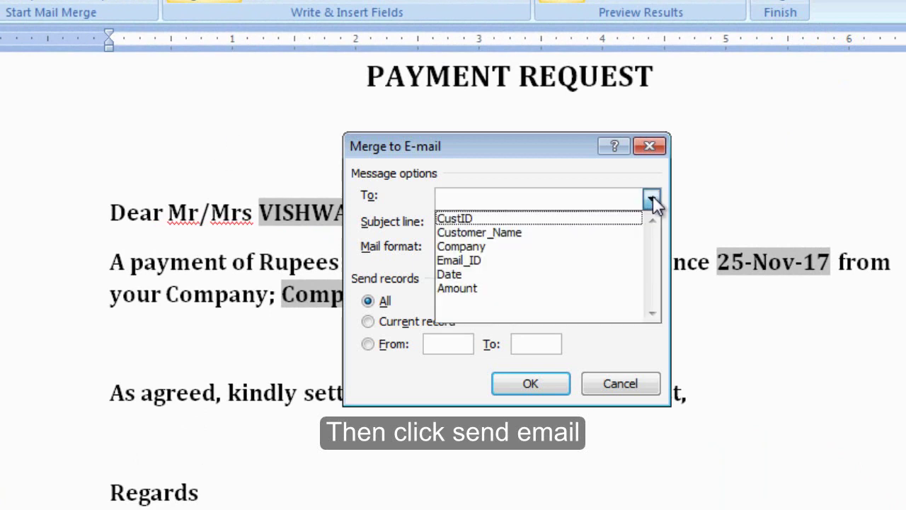
click(457, 260)
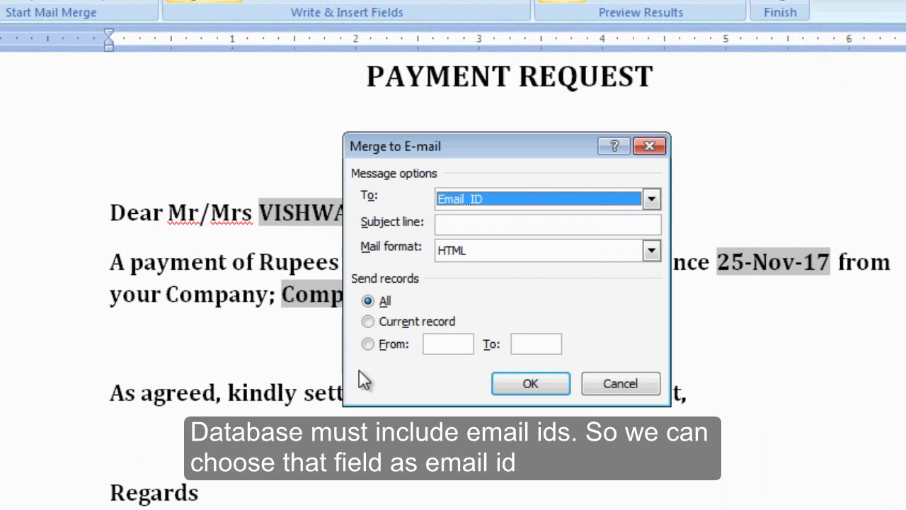
click(451, 222)
text(ayment Request)
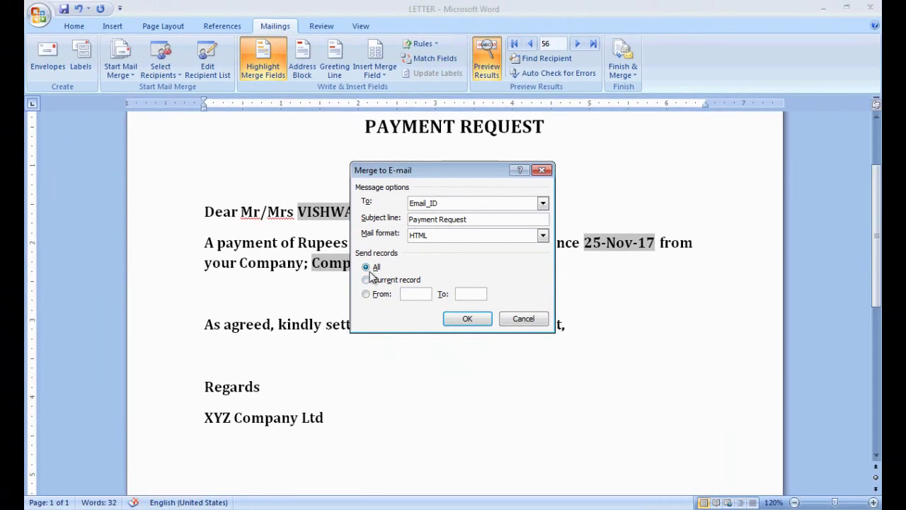
click(468, 320)
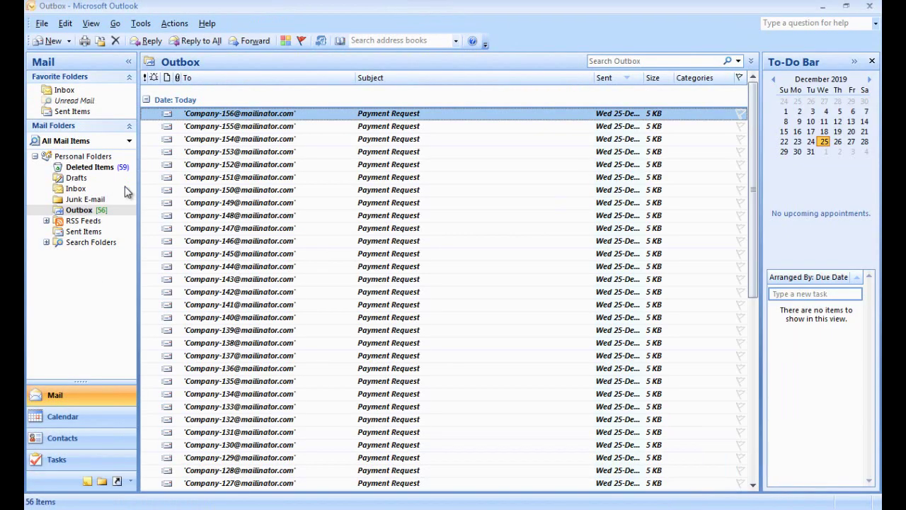
- Review the Outlook Outbox and select all 56 queued Payment Request messages
click(90, 216)
scroll(260, 224, down, 5)
scroll(261, 224, down, 4)
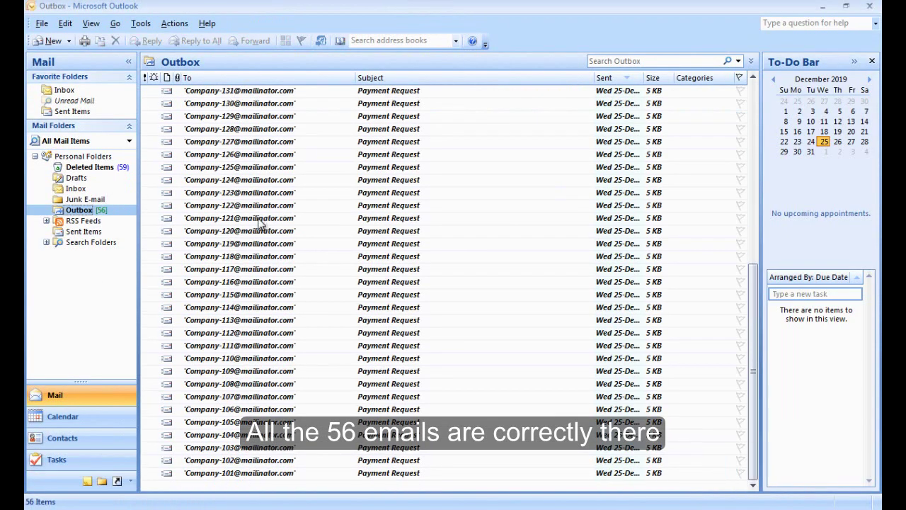
click(250, 473)
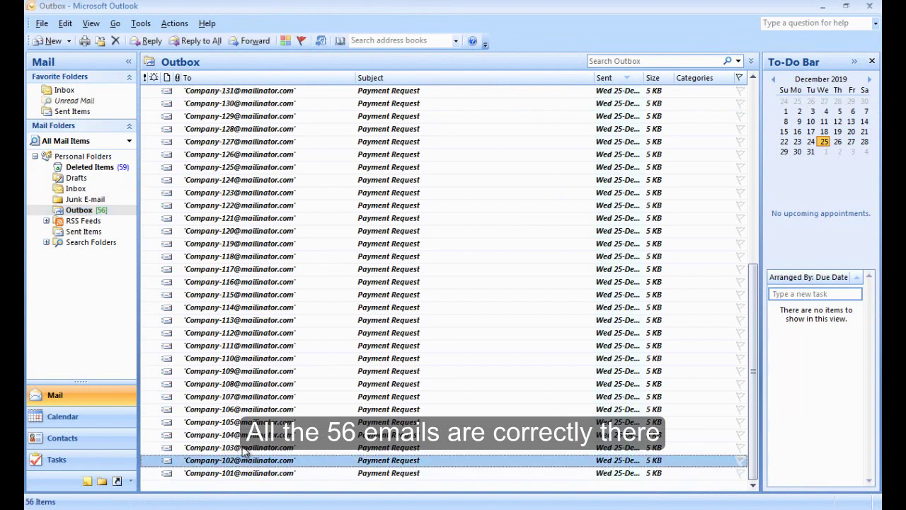
scroll(252, 396, up, 9)
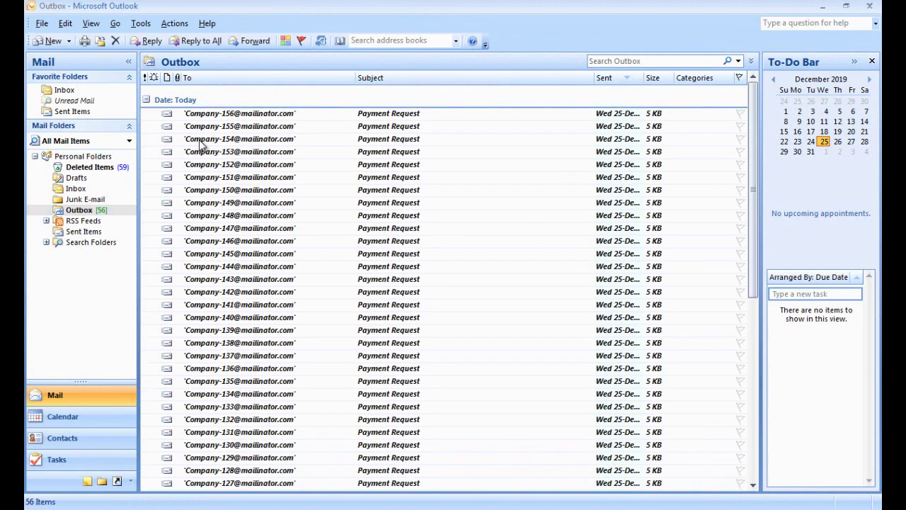
click(268, 115)
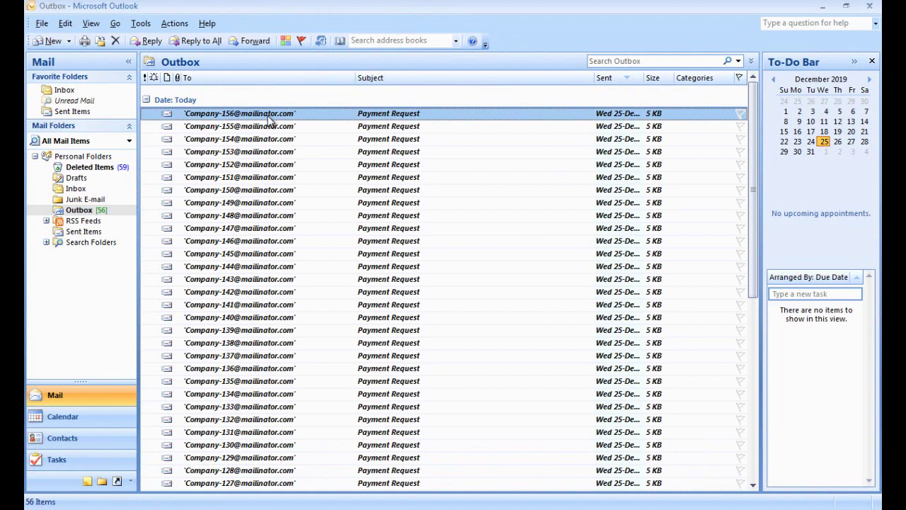
key(shift+End)
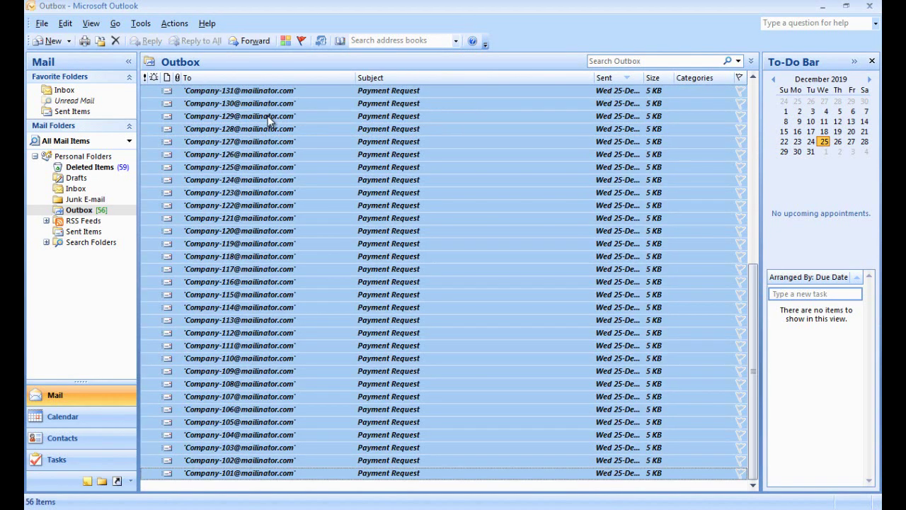